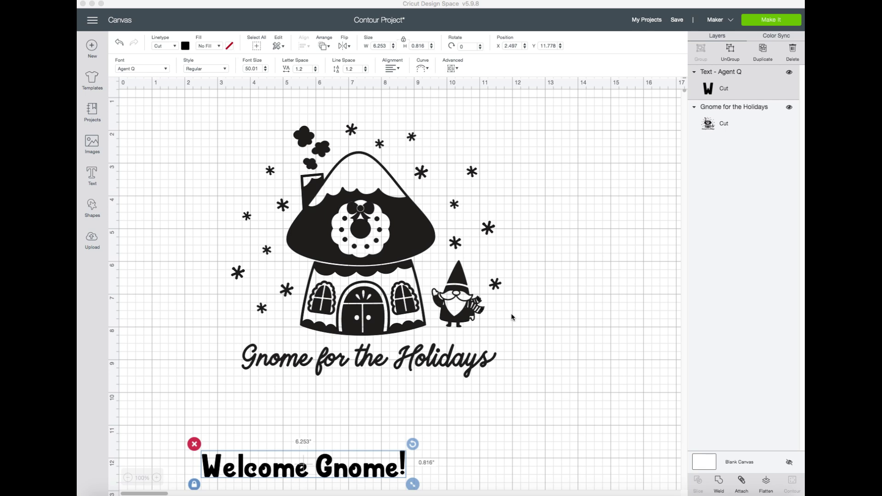
Position 'Welcome Gnome!' just below the 'Gnome for the Holidays' caption
left_click(340, 462)
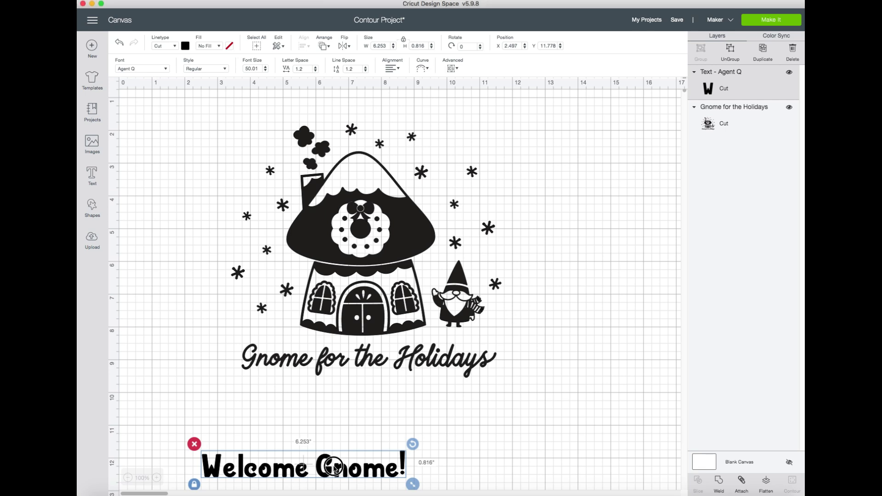
left_click(306, 366)
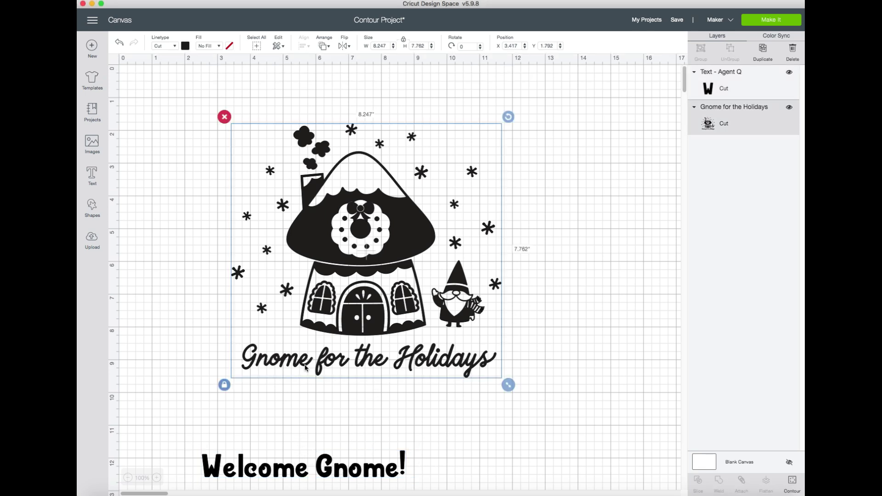
left_click(505, 369)
left_click_drag(295, 478, 350, 421)
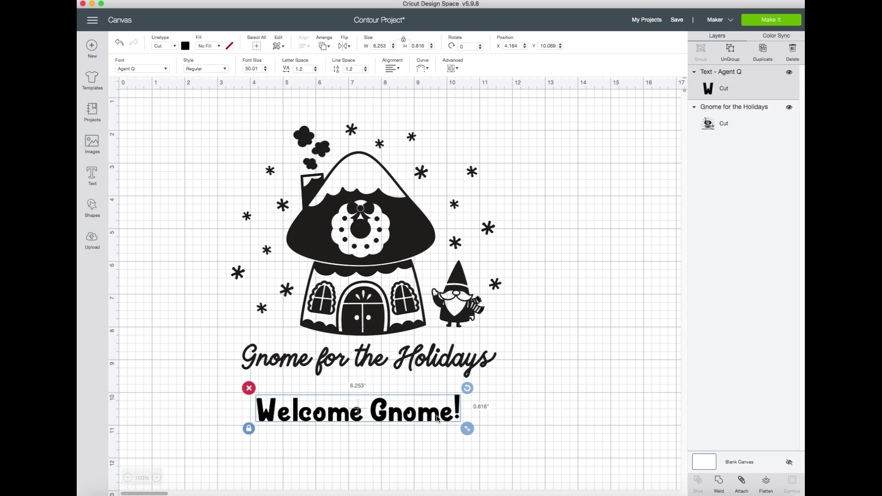
left_click(424, 432)
left_click_drag(424, 432, 406, 439)
Marquee-select the gnome house image
left_click(402, 366)
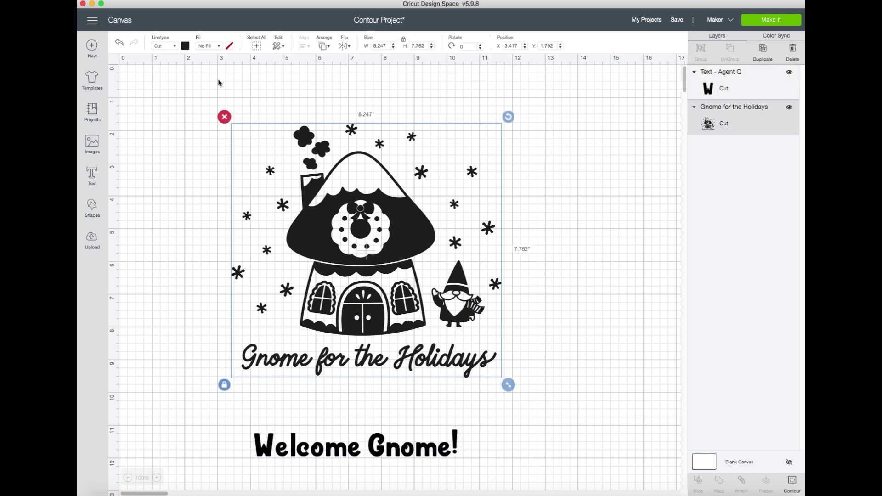
left_click(219, 95)
left_click(421, 202)
left_click_drag(217, 97, 542, 379)
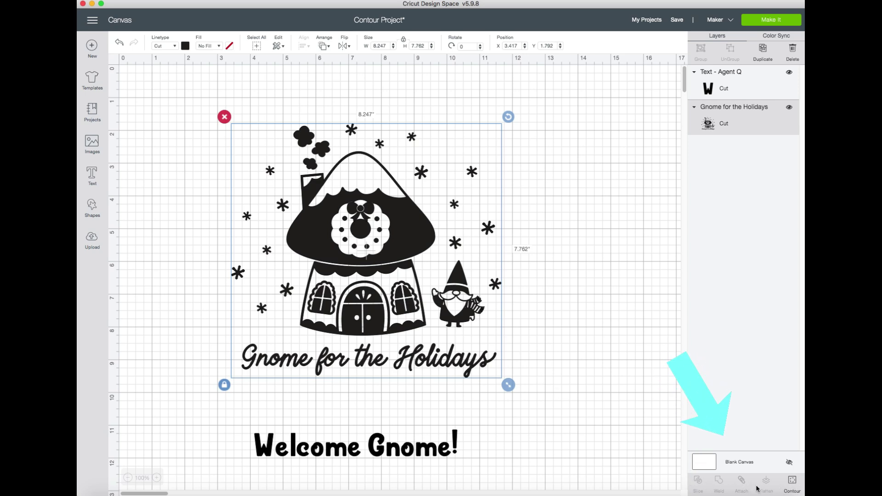
Open Hide Contour for the house image and bring the caption's G into view
left_click(792, 482)
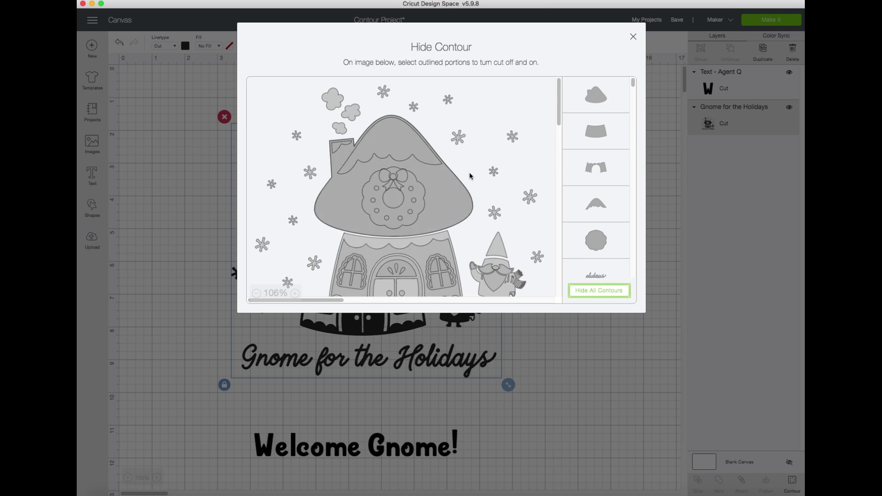
scroll(612, 106, "down", 5)
scroll(613, 117, "down", 2)
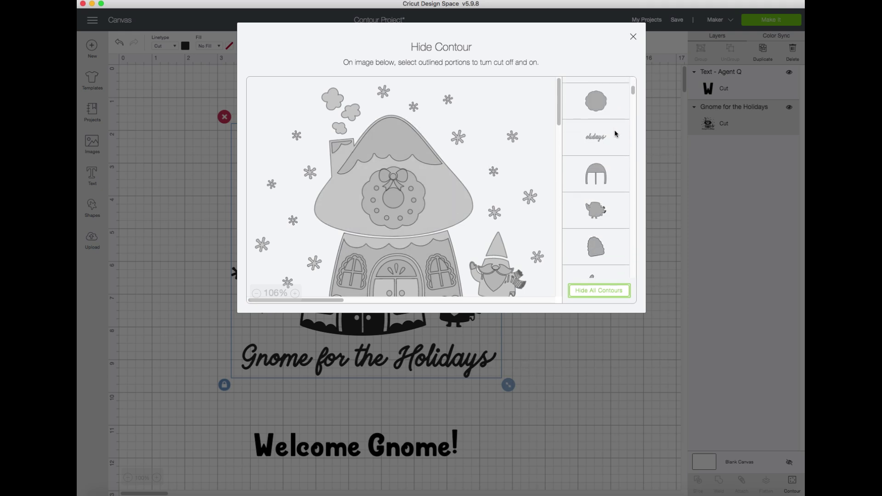
scroll(598, 156, "down", 3)
scroll(601, 225, "down", 3)
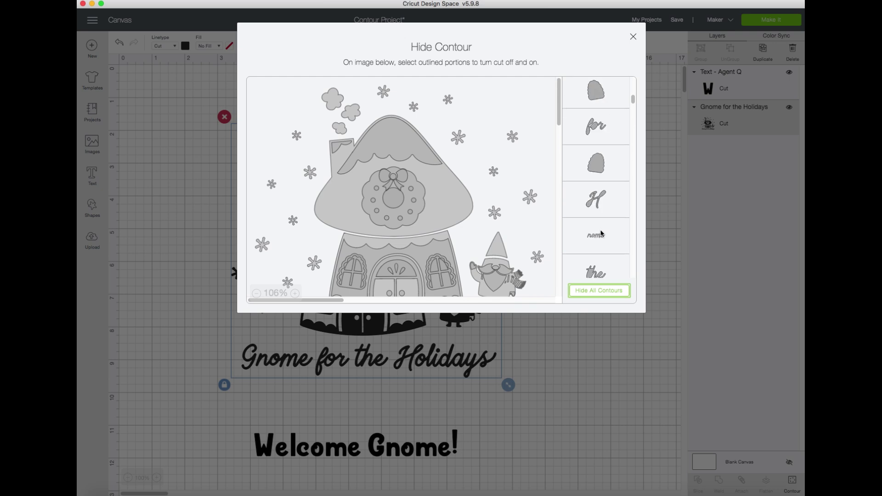
scroll(469, 147, "down", 3)
left_click(469, 148)
scroll(519, 140, "down", 2)
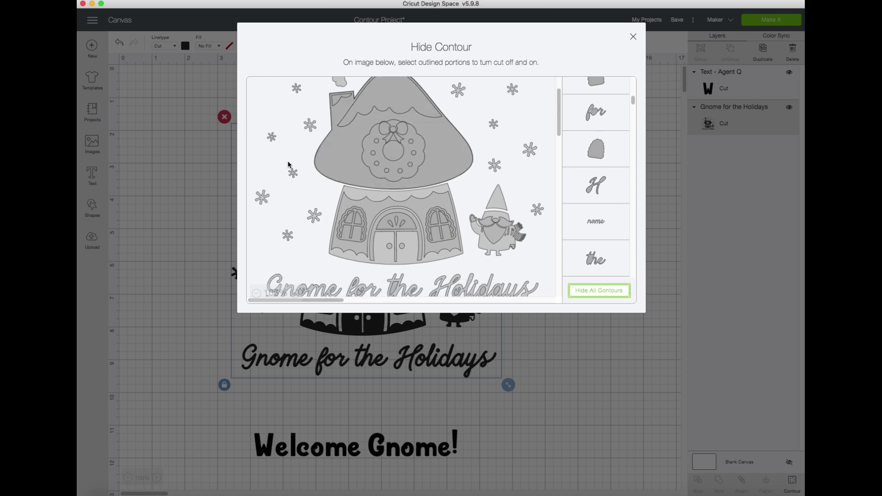
scroll(486, 209, "down", 2)
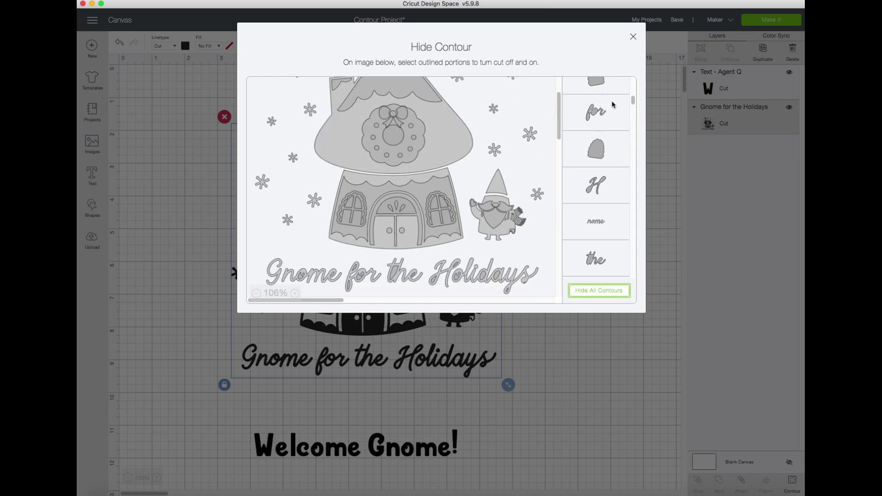
left_click_drag(633, 96, 619, 185)
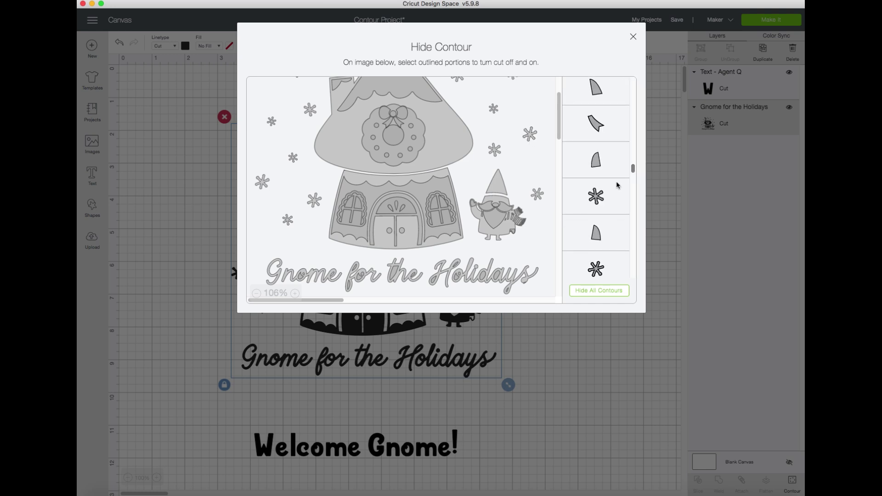
Hide the G, 'nome' and the inner o and e pieces of 'Gnome' in the preview
left_click(272, 277)
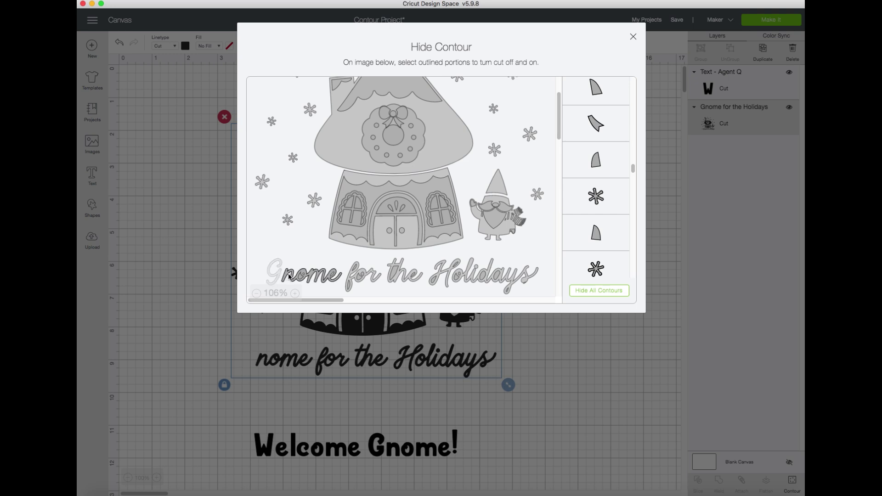
left_click(289, 277)
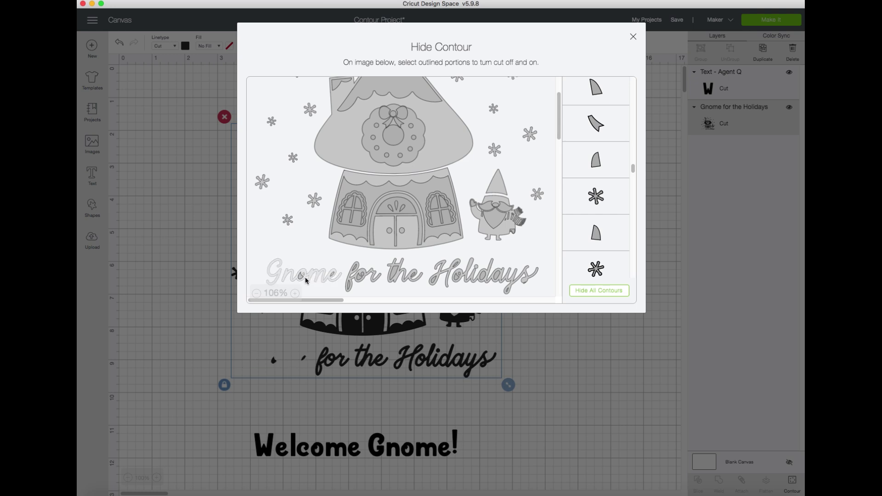
left_click(302, 276)
left_click(333, 277)
left_click(303, 276)
Make sure the G of 'Gnome' stays hidden using its row in the contour list
scroll(618, 178, "down", 2)
scroll(618, 178, "down", 10)
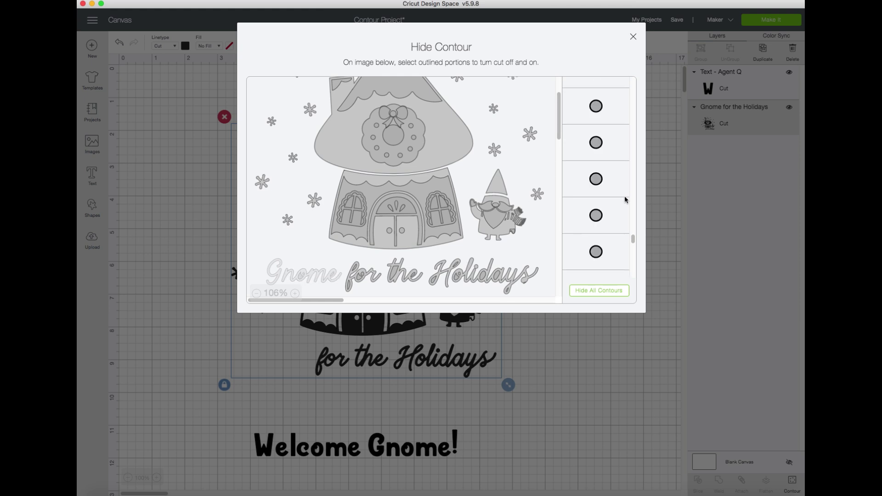
scroll(618, 202, "up", 3)
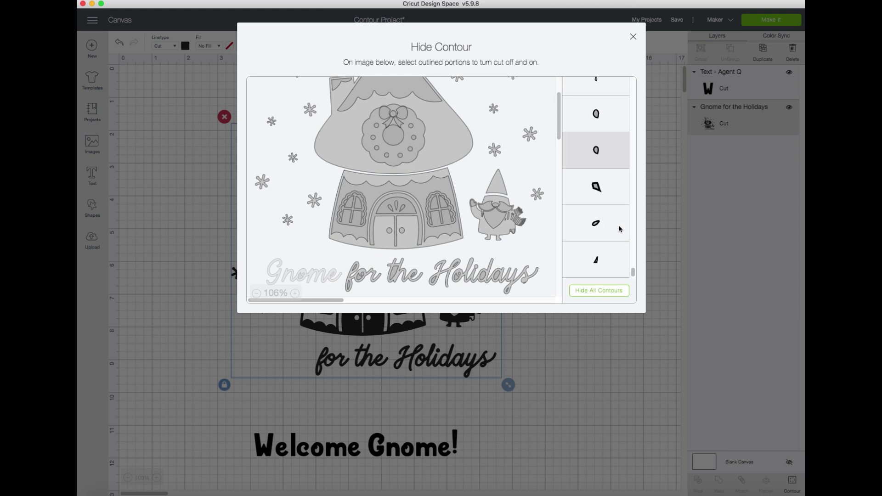
scroll(617, 216, "up", 8)
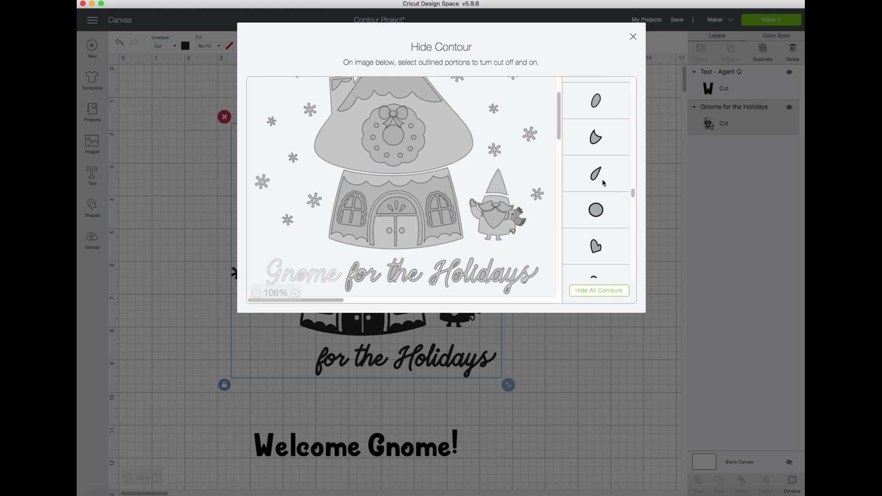
scroll(603, 182, "up", 3)
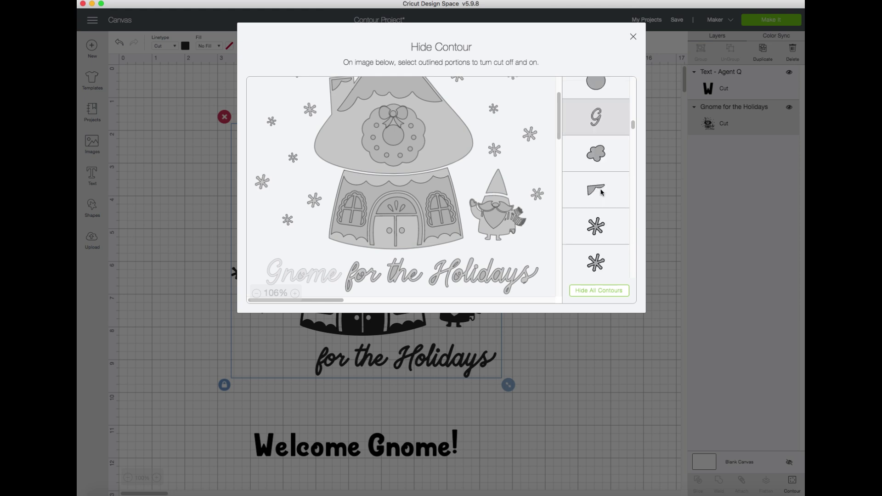
left_click(600, 118)
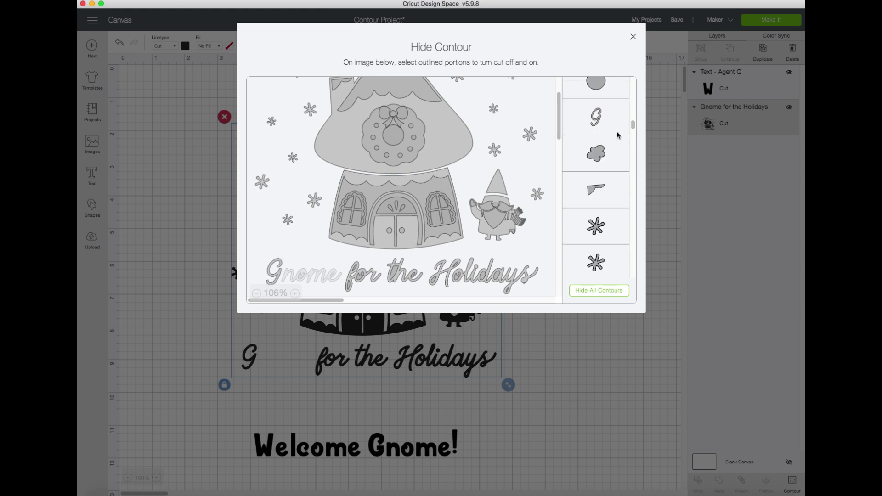
left_click(609, 118)
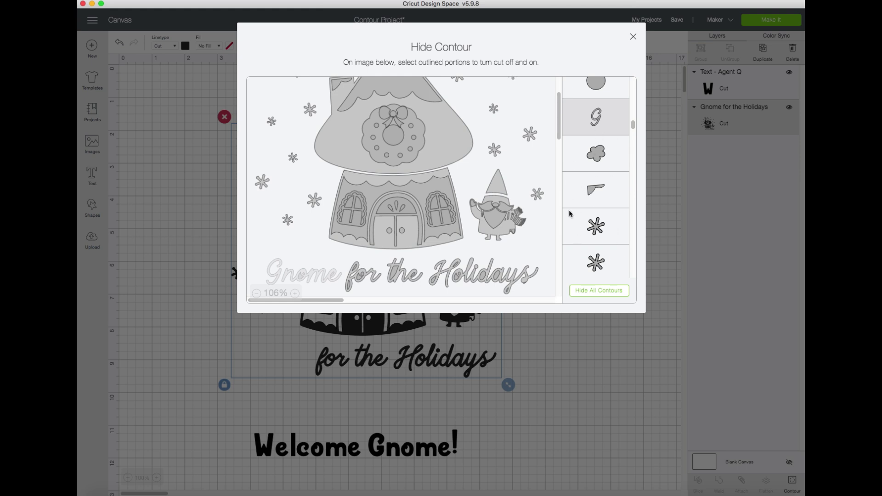
Hide the H, 'for' and 'olidays' caption contours from the list
scroll(597, 170, "up", 10)
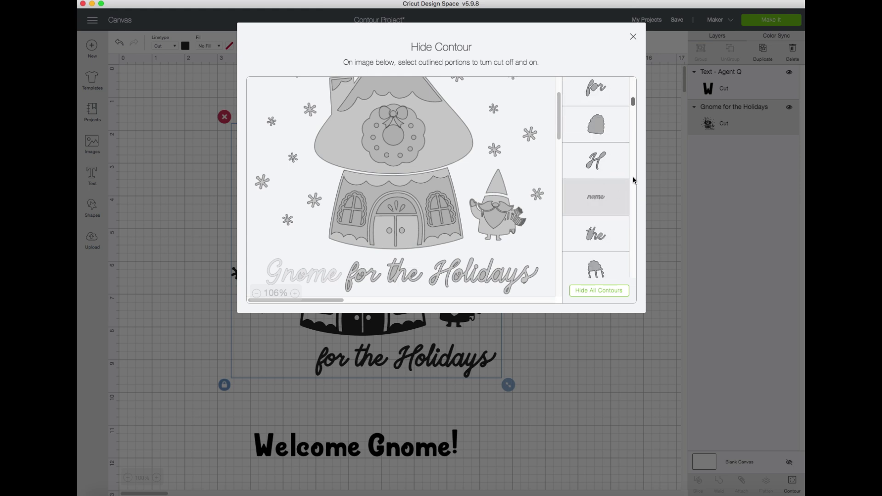
scroll(622, 193, "up", 1)
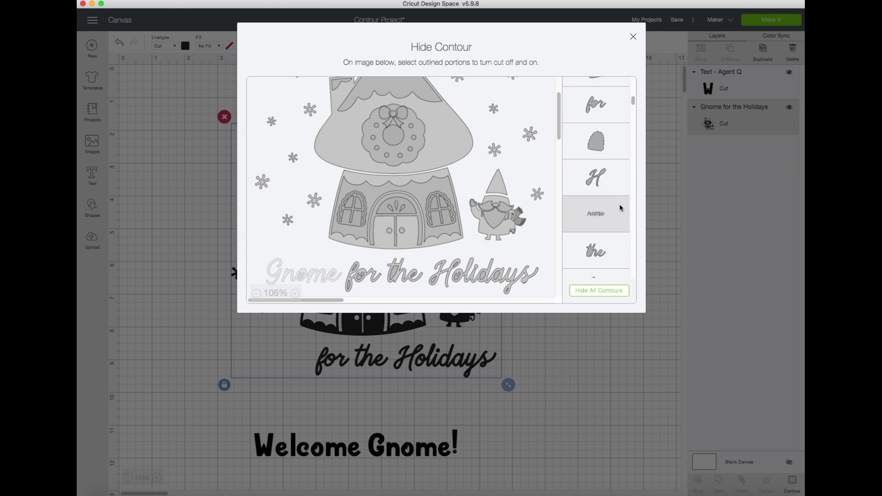
left_click(595, 185)
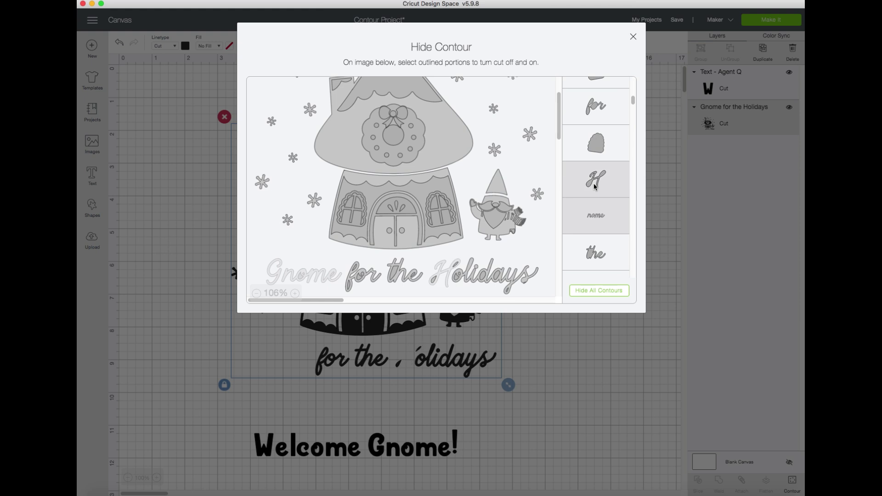
scroll(622, 200, "up", 3)
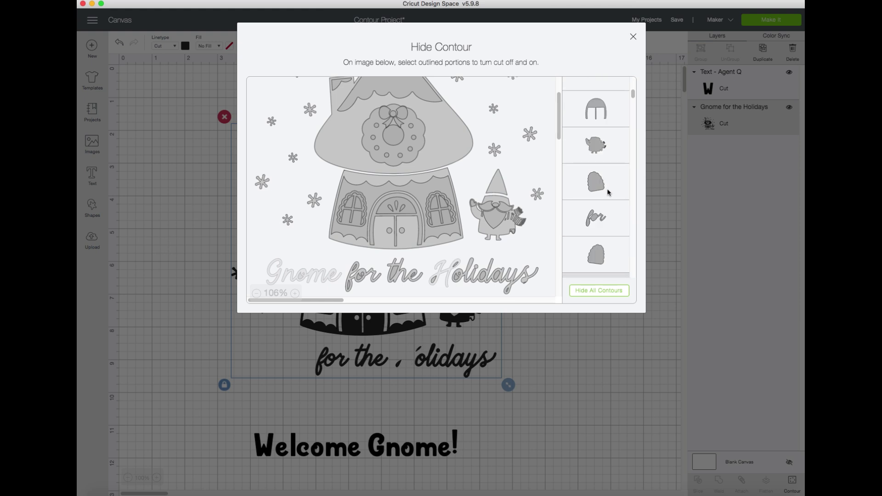
left_click(608, 223)
scroll(619, 224, "up", 3)
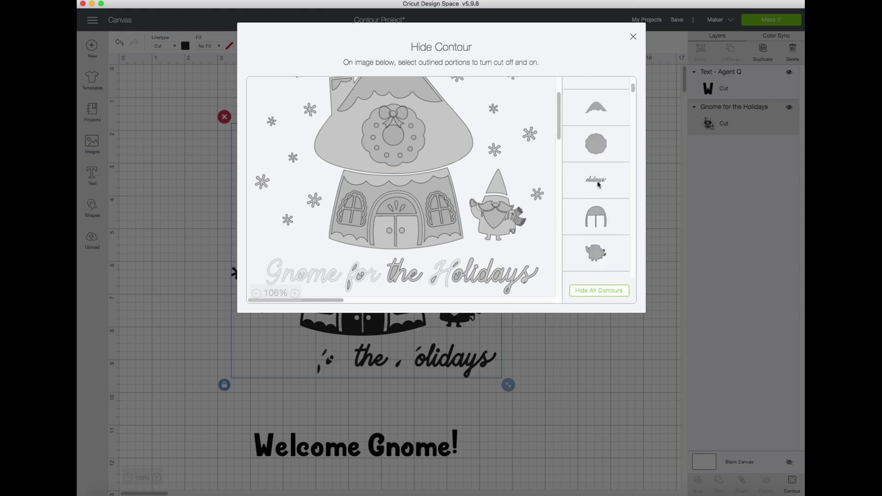
left_click(626, 189)
scroll(618, 195, "up", 3)
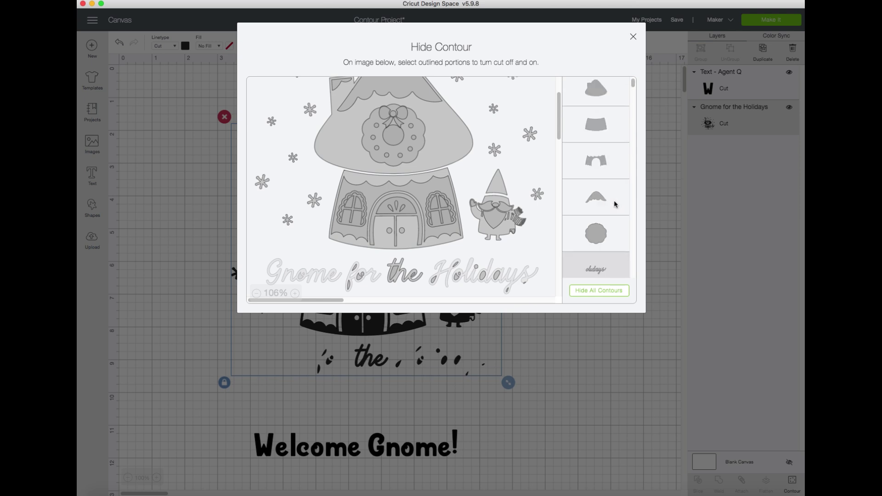
scroll(598, 166, "down", 10)
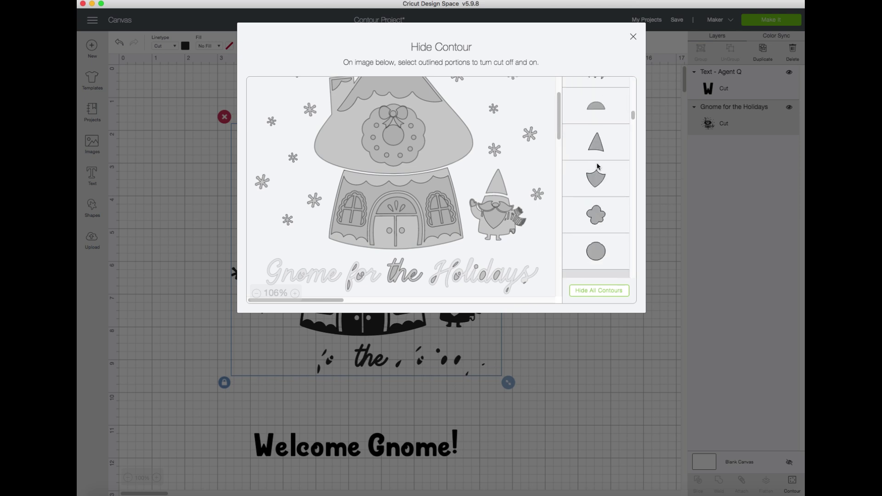
scroll(598, 166, "down", 10)
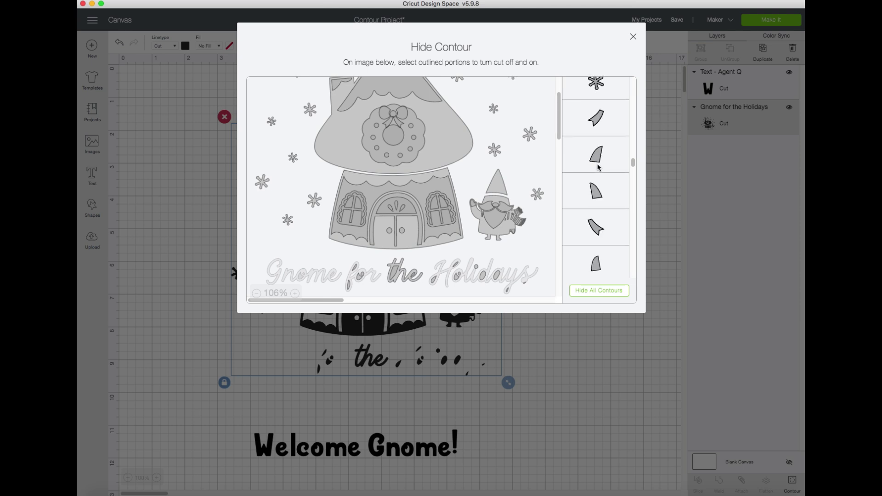
scroll(599, 167, "down", 8)
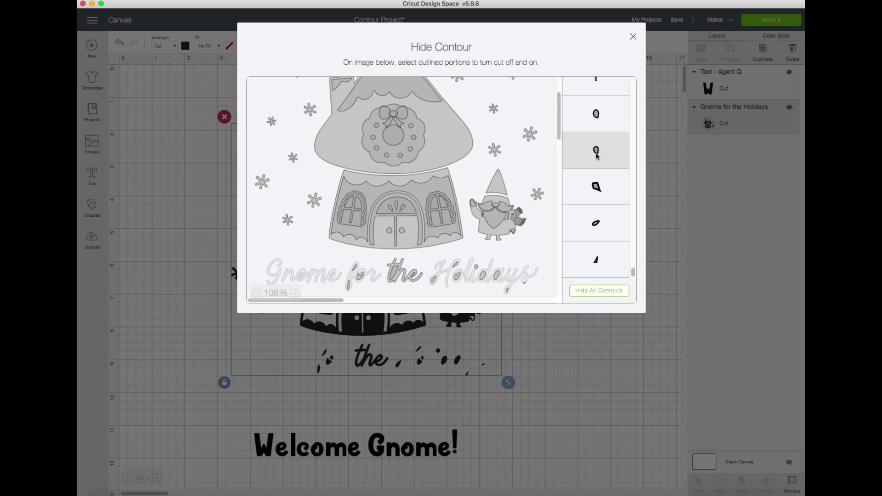
Hide the leftover pieces of 'for' and 'Holidays' (o, f parts, H, d, a, y marks)
left_click(362, 279)
left_click(355, 266)
left_click(349, 286)
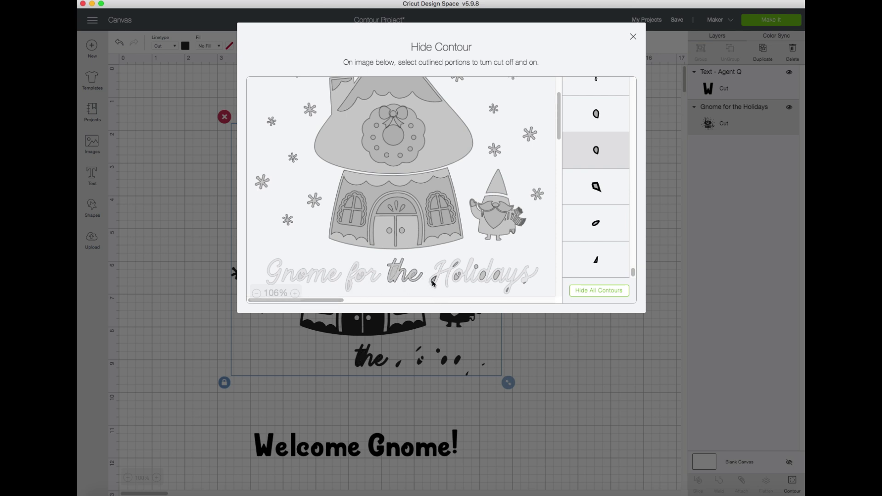
left_click(458, 265)
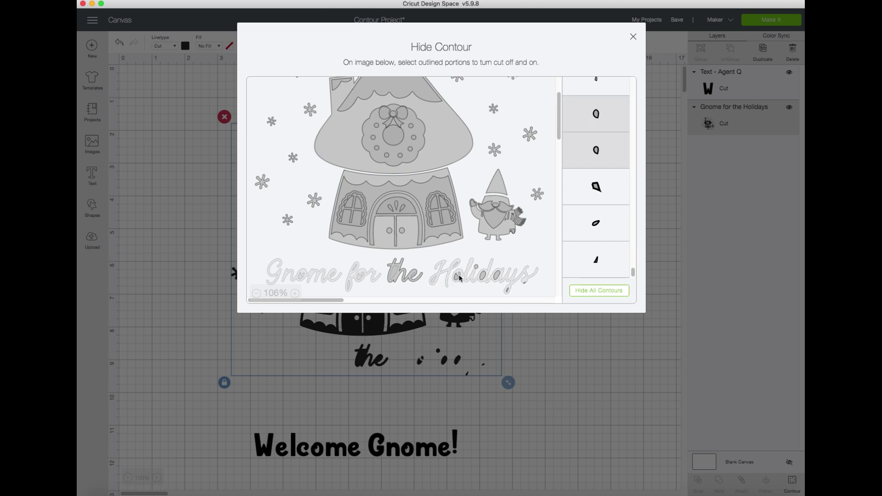
left_click(482, 271)
left_click(498, 277)
left_click(508, 291)
left_click(521, 281)
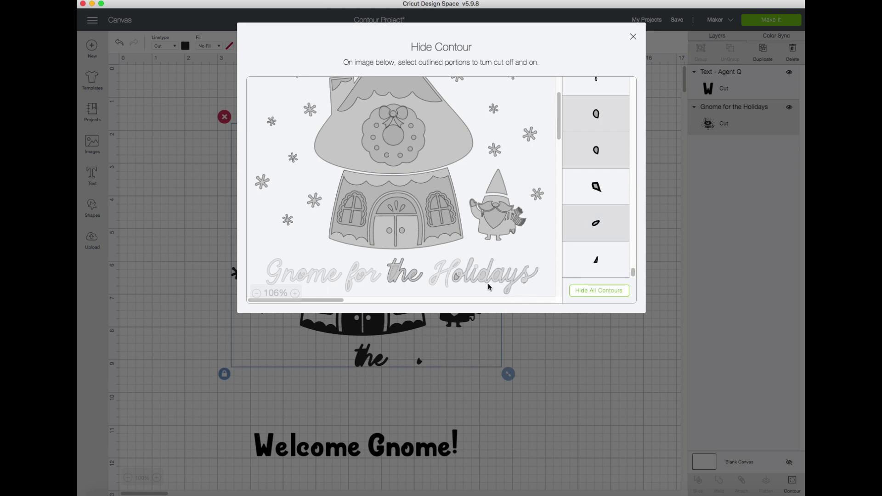
left_click(455, 277)
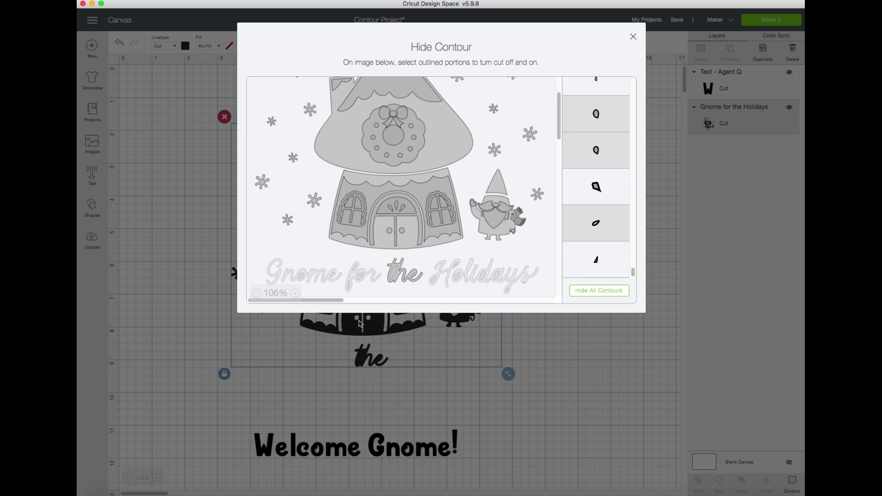
Hide the word 'the' from the cut
left_click(406, 274)
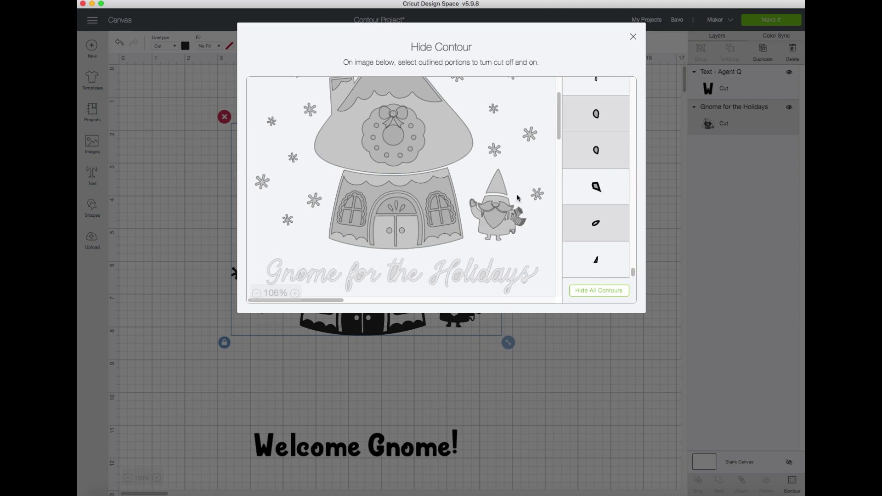
scroll(504, 202, "down", 5)
scroll(438, 205, "up", 6)
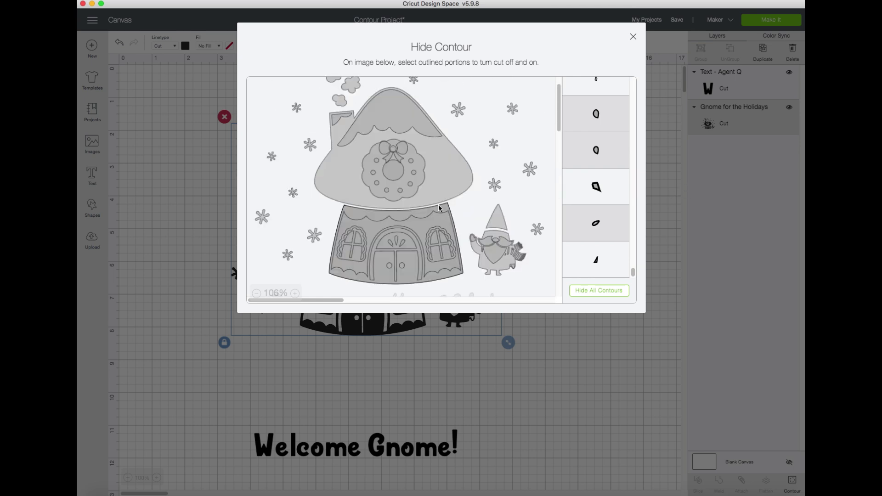
Move 'Welcome Gnome!' right under the house and group it with the house image using Cmd+G
left_click(633, 37)
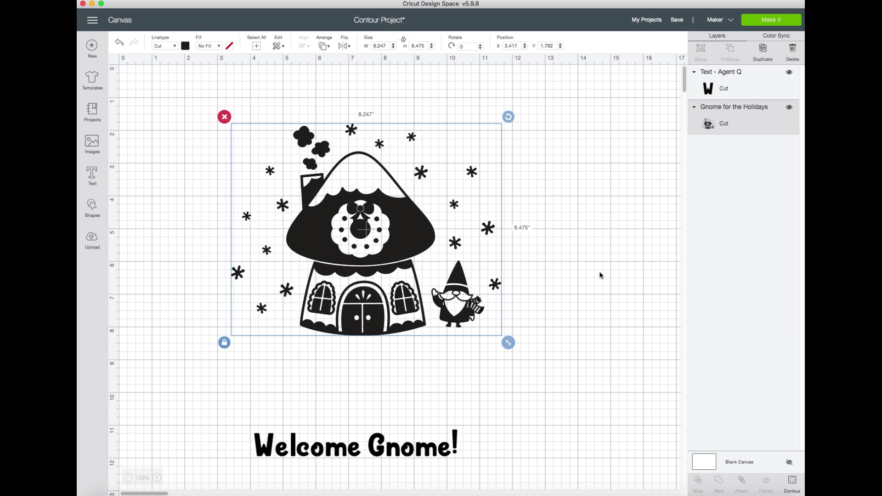
left_click_drag(390, 444, 395, 359)
left_click(455, 459)
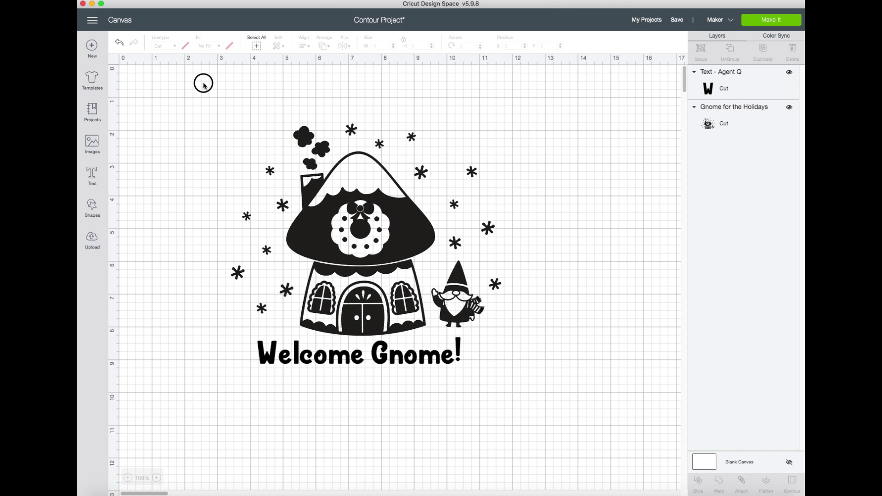
left_click_drag(202, 83, 524, 401)
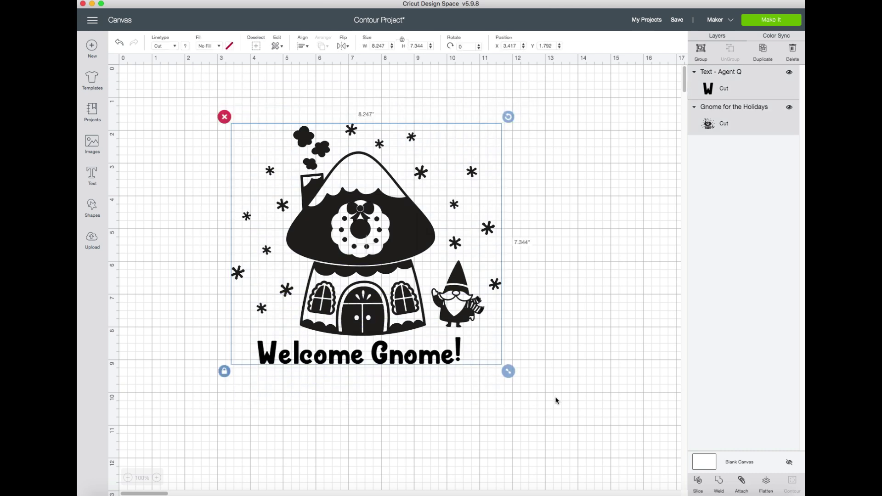
key("super+g")
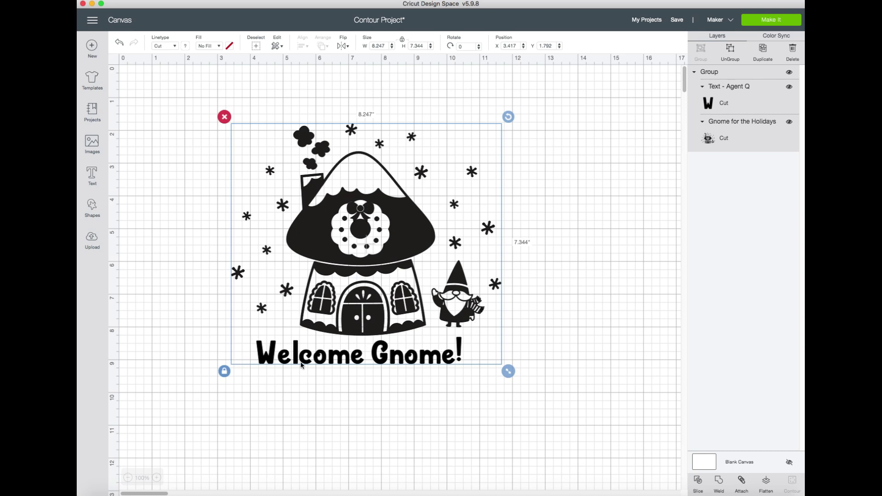
Attach and weld the text and house into one 8.247 x 7.344 in Weld Result, then reposition it
left_click(741, 481)
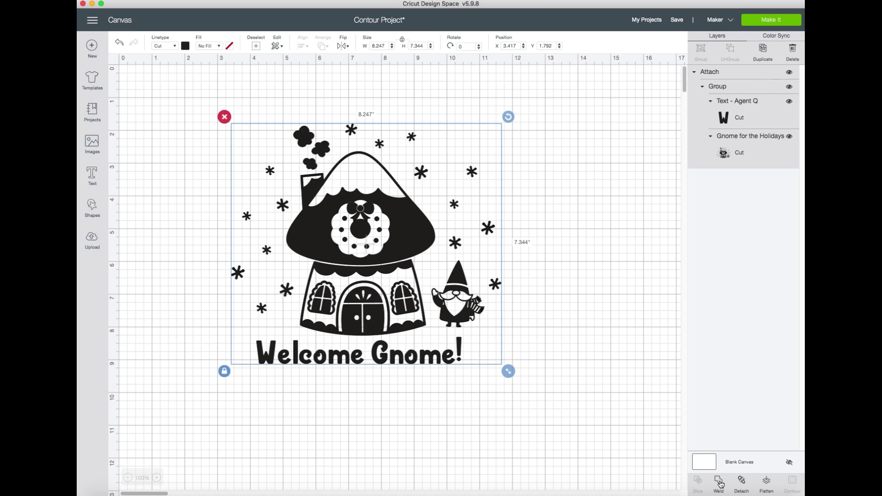
left_click(719, 482)
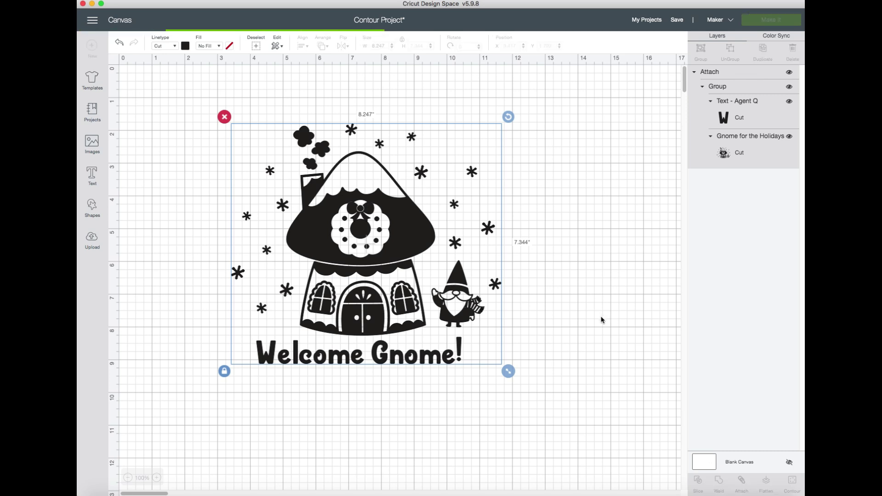
left_click_drag(450, 287, 483, 240)
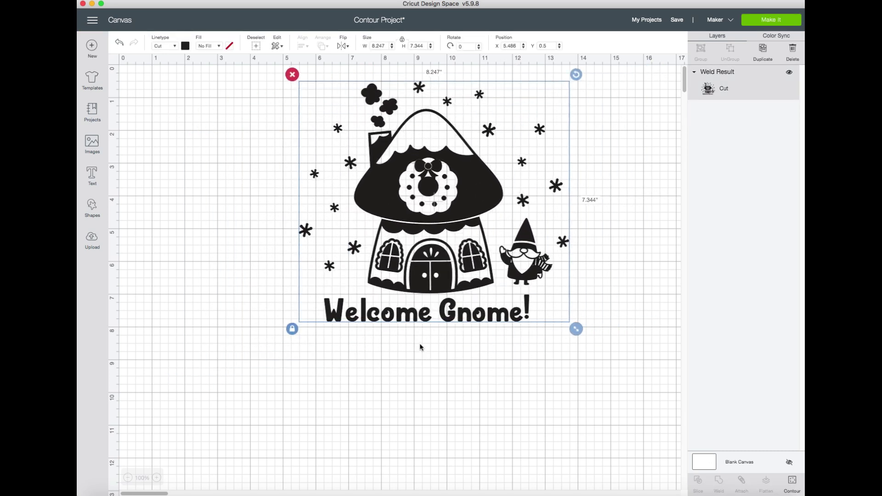
left_click(763, 23)
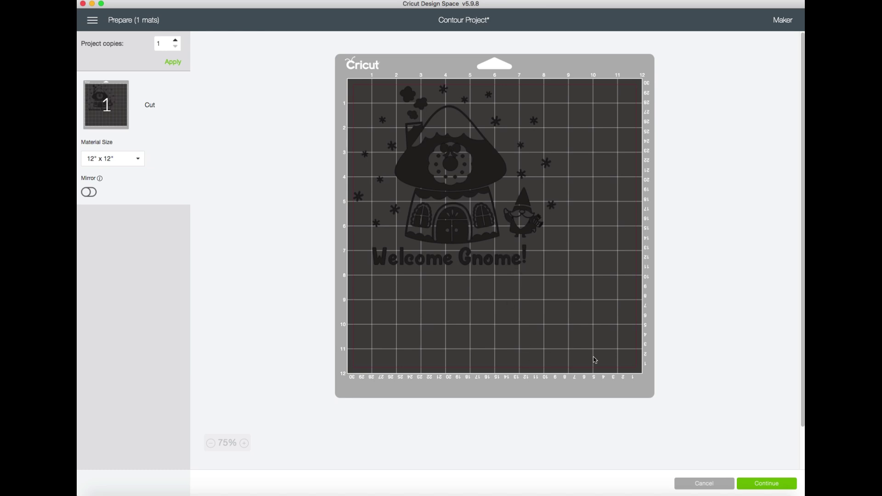
left_click(710, 484)
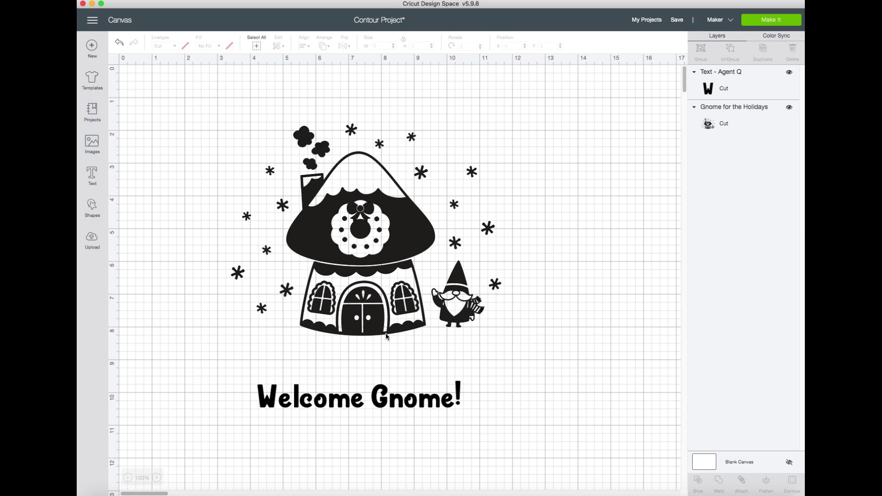
Move the 'Welcome Gnome!' text further down the page
left_click_drag(351, 397, 351, 370)
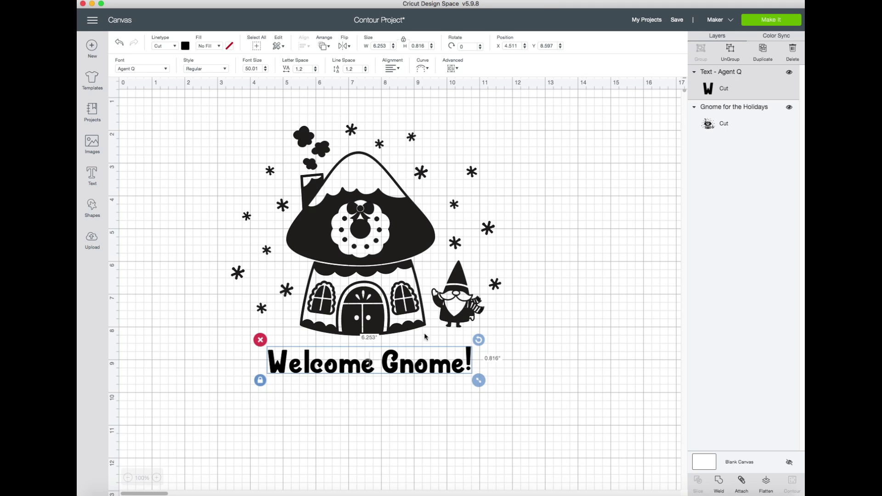
left_click(393, 392)
left_click(357, 371)
left_click_drag(358, 371, 345, 427)
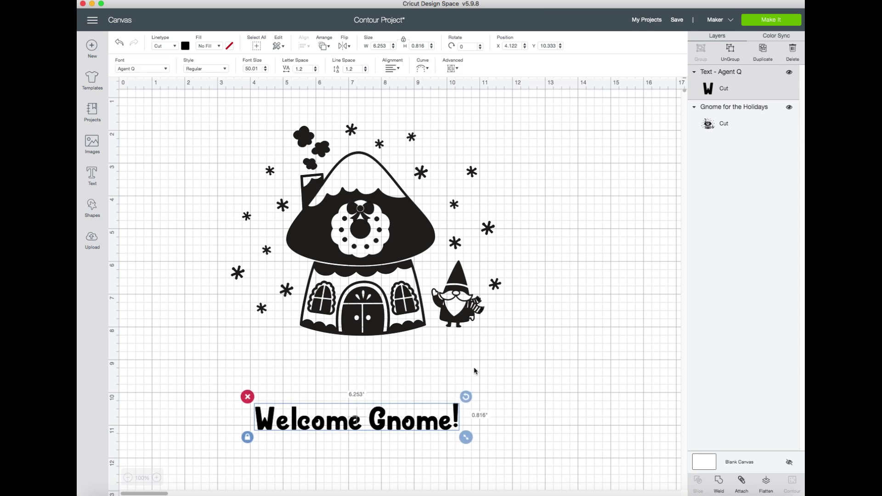
Duplicate the gnome house, place the copy below 'Welcome Gnome!', and select it
left_click(427, 218)
right_click(431, 218)
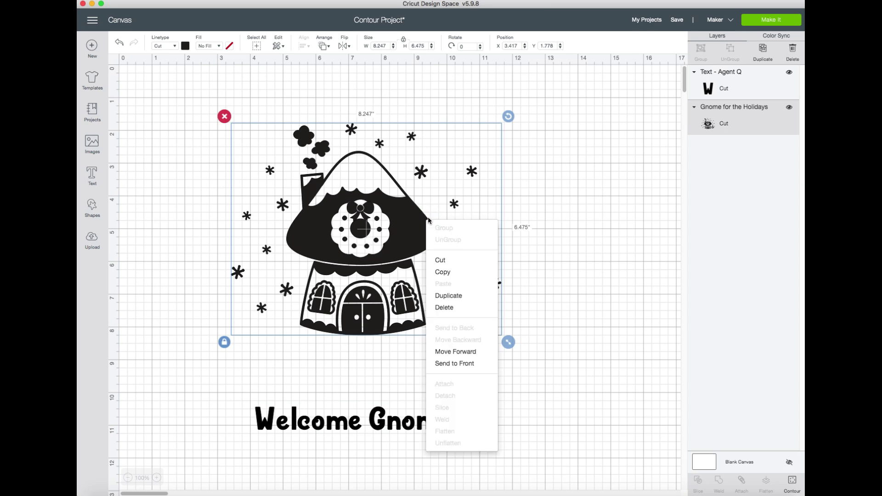
left_click(465, 299)
left_click_drag(427, 198, 591, 291)
scroll(592, 291, "down", 10)
left_click_drag(565, 110, 465, 387)
left_click(619, 310)
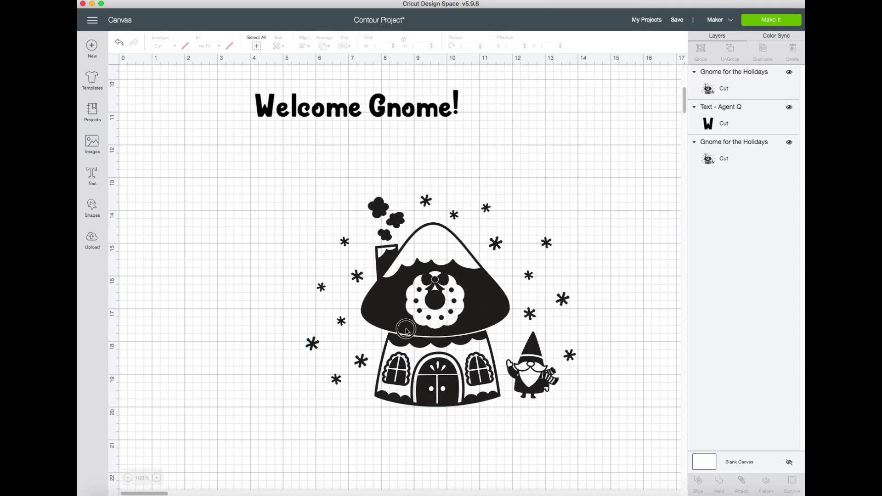
left_click(406, 331)
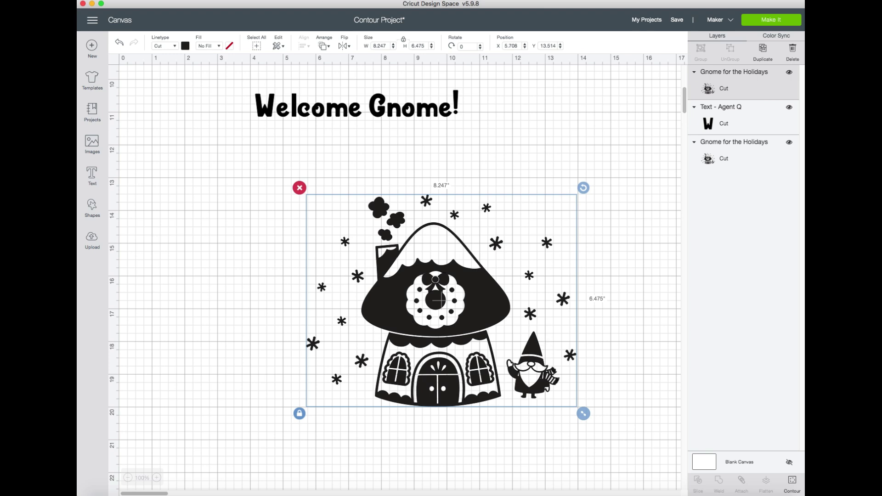
In the house copy's Hide Contour, hide the roof cap, wall bands, wreath and roof peak
left_click(790, 492)
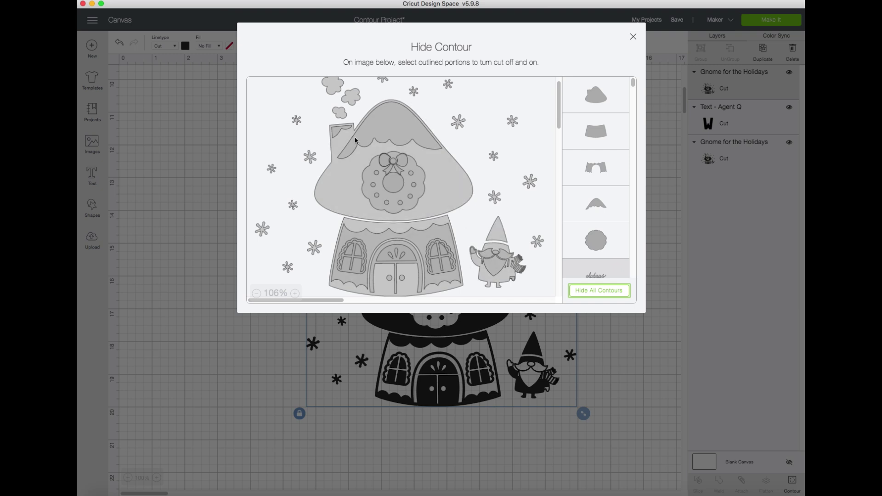
left_click(376, 137)
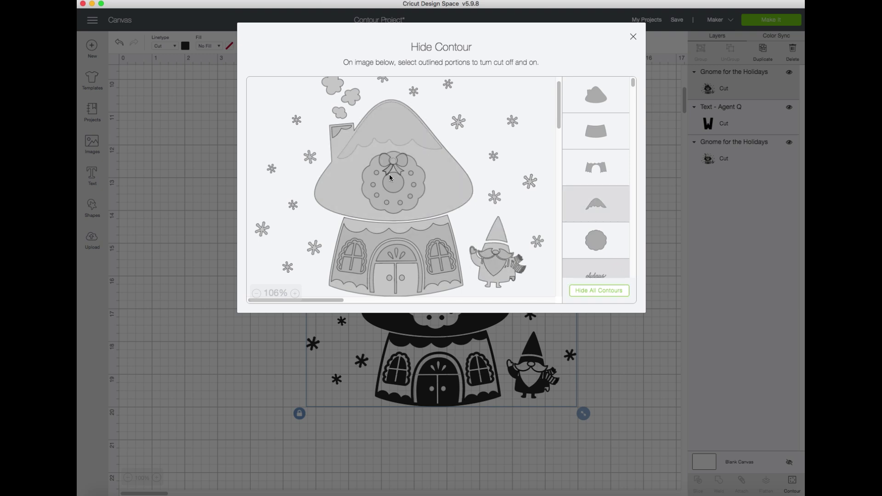
left_click(597, 102)
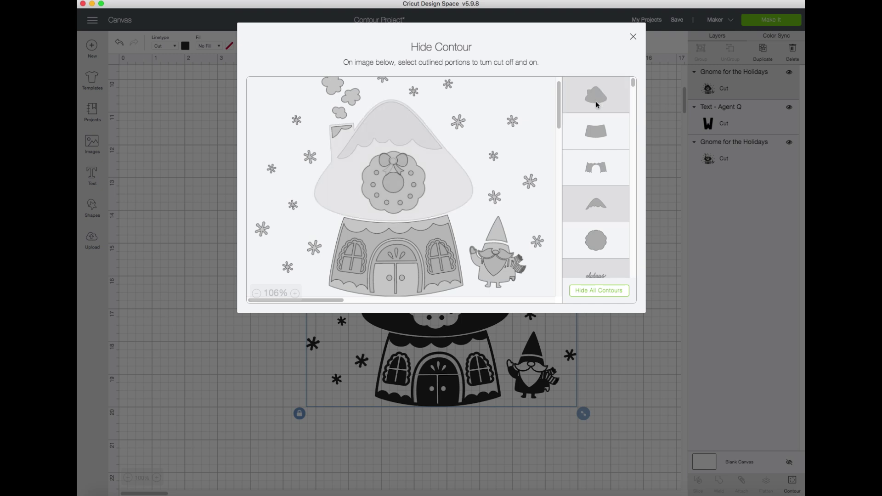
left_click(597, 134)
left_click(598, 164)
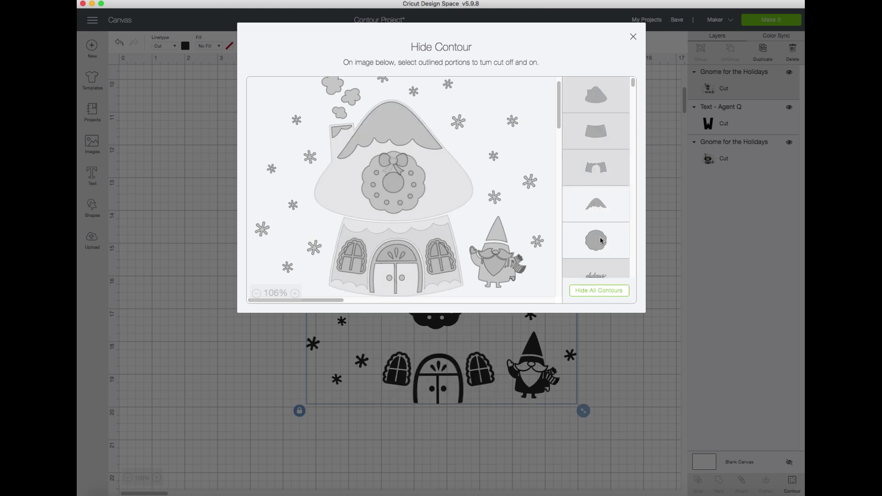
left_click(601, 240)
left_click(600, 216)
Hide the door arch, the half-dome arch and the window contours
scroll(622, 225, "down", 3)
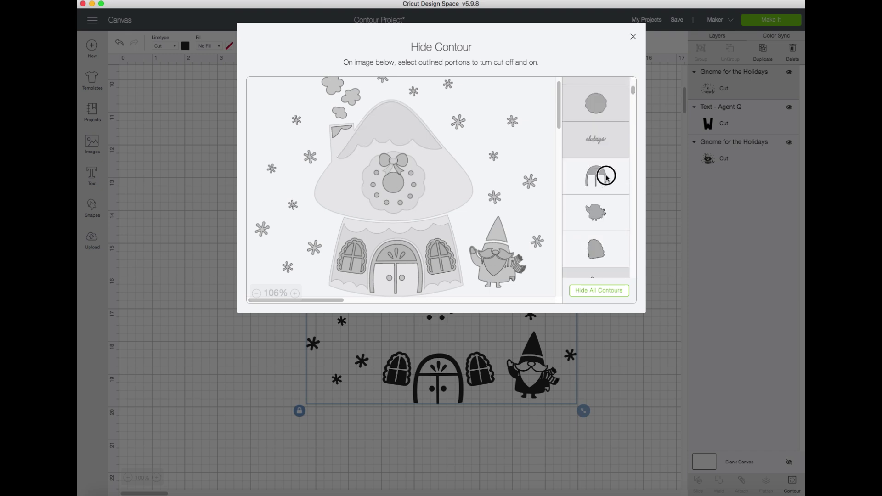
left_click(607, 173)
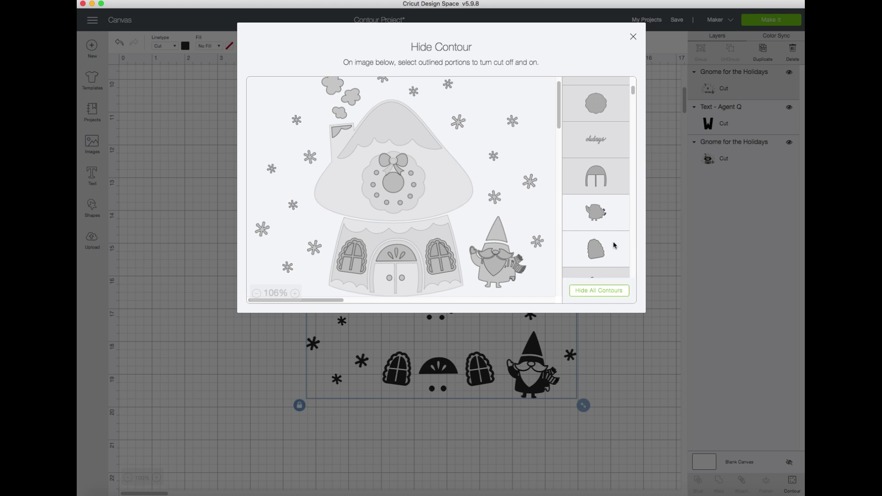
scroll(610, 219, "down", 2)
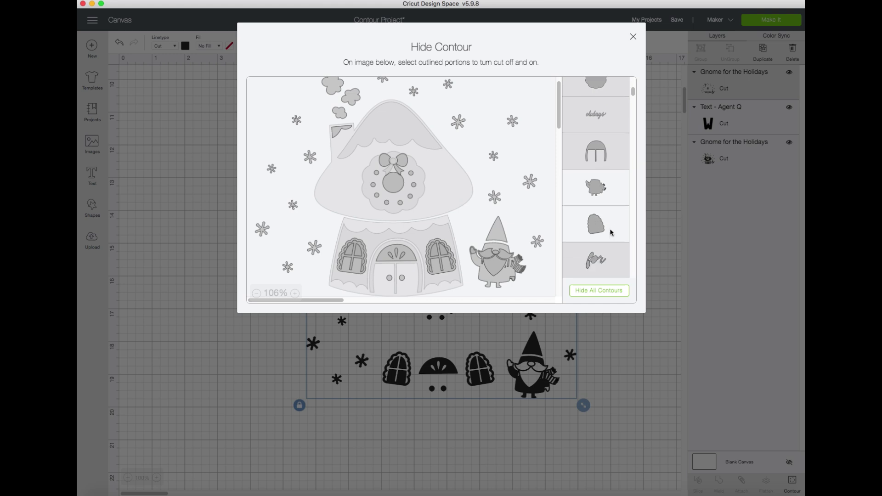
left_click(610, 226)
scroll(610, 227, "down", 3)
left_click(608, 241)
scroll(609, 242, "down", 3)
left_click(609, 253)
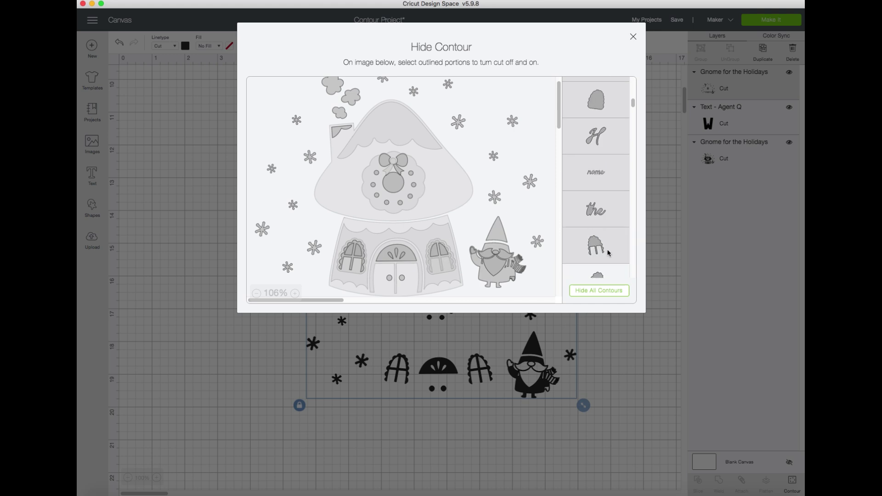
left_click(606, 277)
scroll(610, 216, "down", 2)
scroll(610, 207, "down", 2)
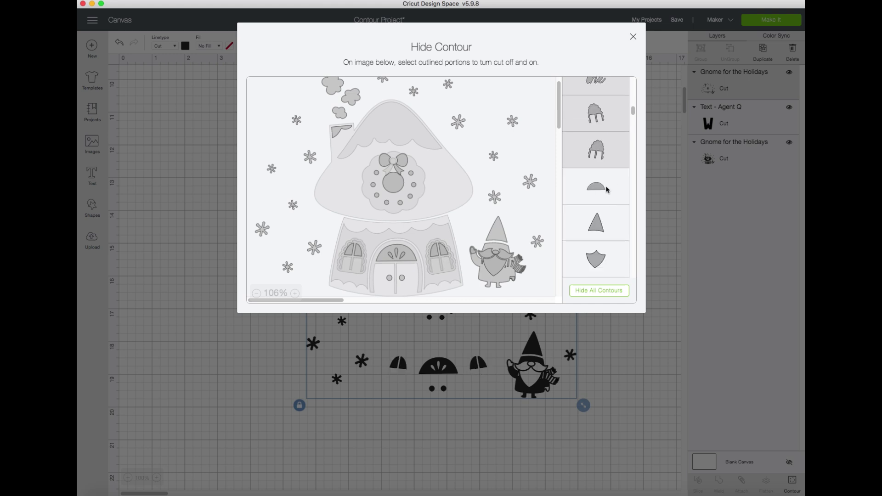
left_click(608, 190)
scroll(602, 257, "down", 3)
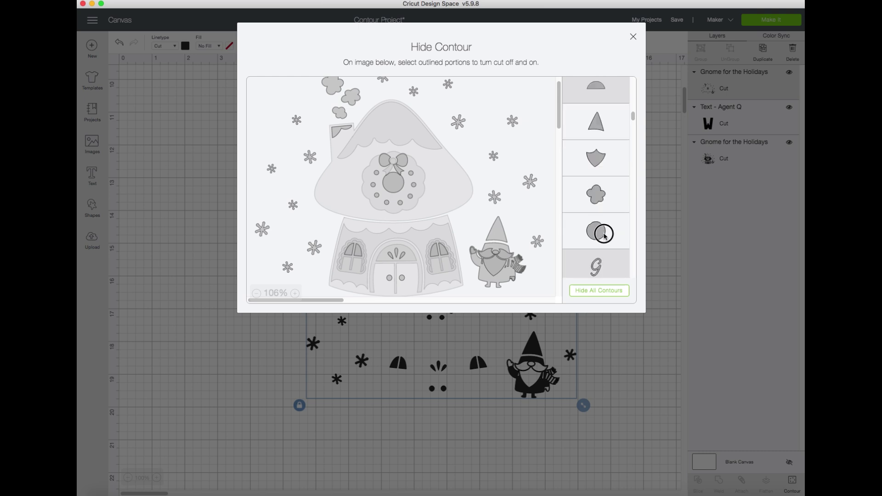
Hide the wreath's centre circle, two chimney smoke clouds and the chimney flag
left_click(606, 236)
left_click(608, 204)
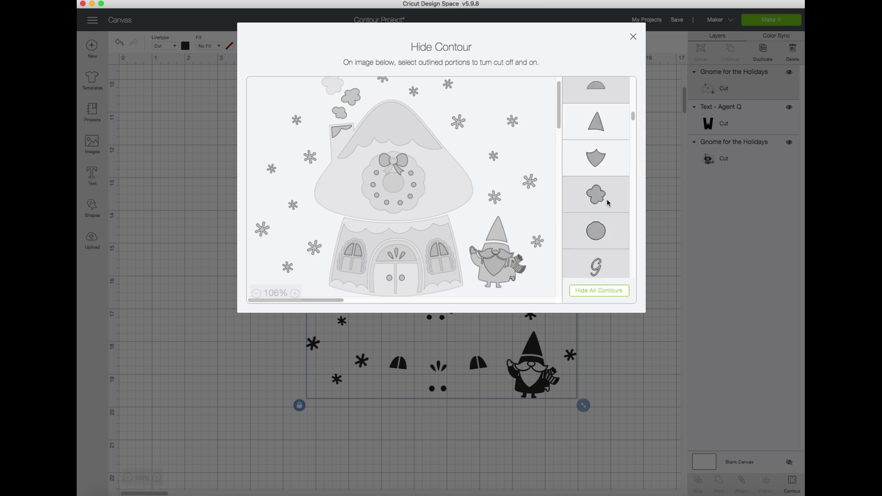
scroll(609, 224, "down", 2)
left_click(605, 225)
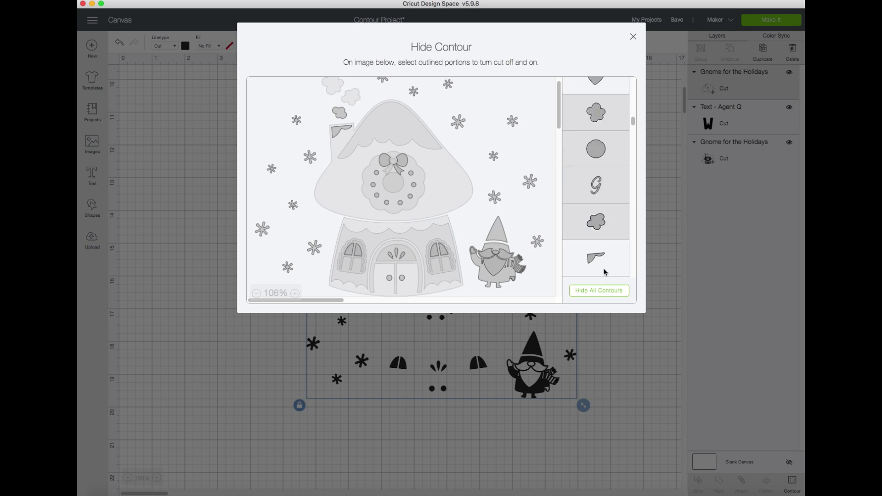
left_click(602, 270)
scroll(606, 249, "down", 3)
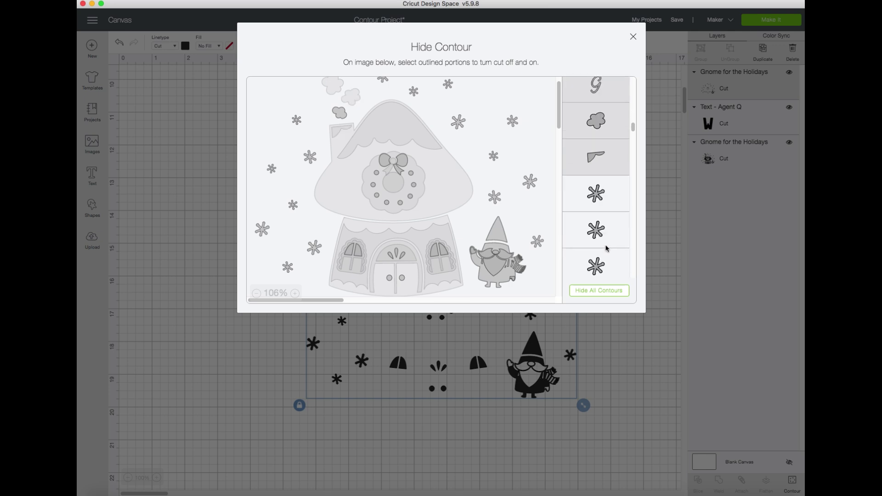
Hide several snowflakes and another smoke cloud, keeping the gnome's hat swoosh in the cut
left_click(605, 190)
left_click(604, 229)
left_click(604, 266)
scroll(605, 230, "down", 5)
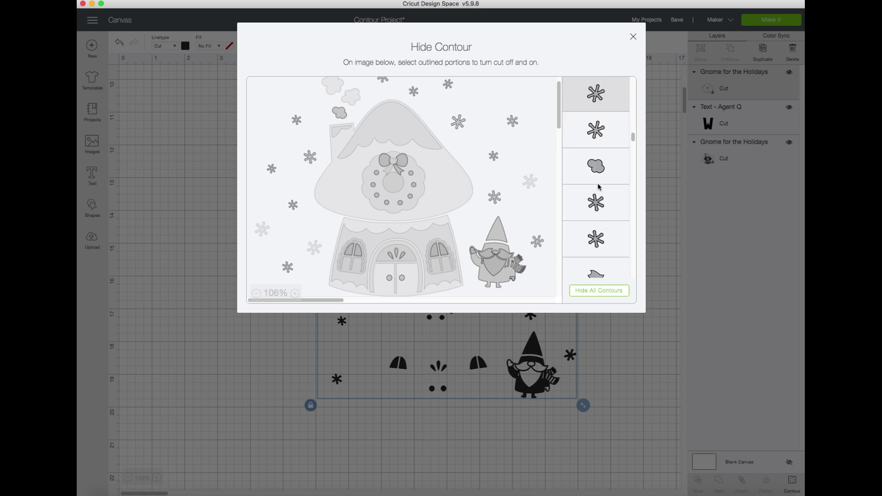
left_click(599, 178)
left_click(604, 131)
left_click(603, 207)
left_click(605, 239)
left_click(606, 275)
scroll(606, 230, "down", 3)
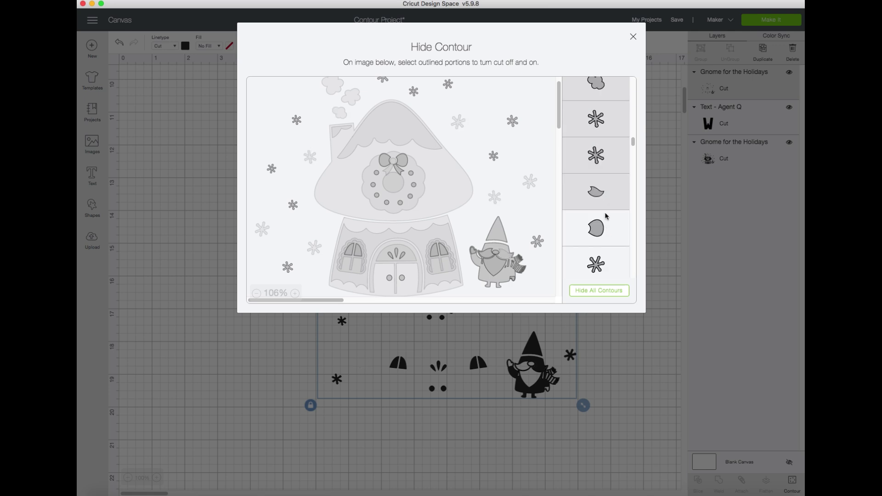
left_click(607, 203)
Hide more snowflakes and the round piece near the bow, keeping the leaf piece
scroll(612, 232, "down", 2)
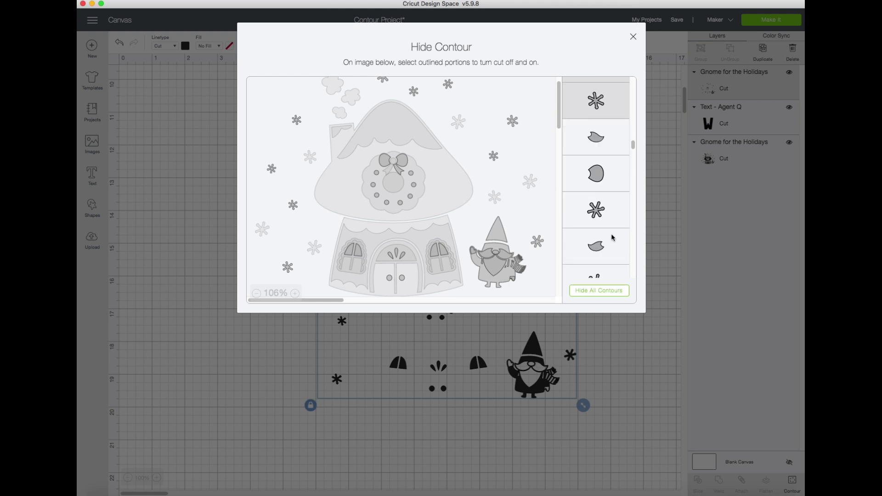
left_click(603, 211)
left_click(610, 248)
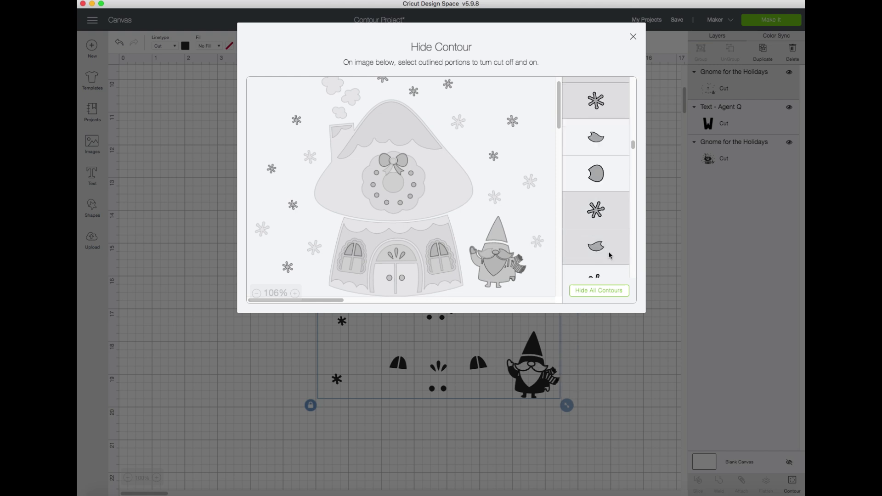
left_click(611, 250)
scroll(613, 249, "down", 2)
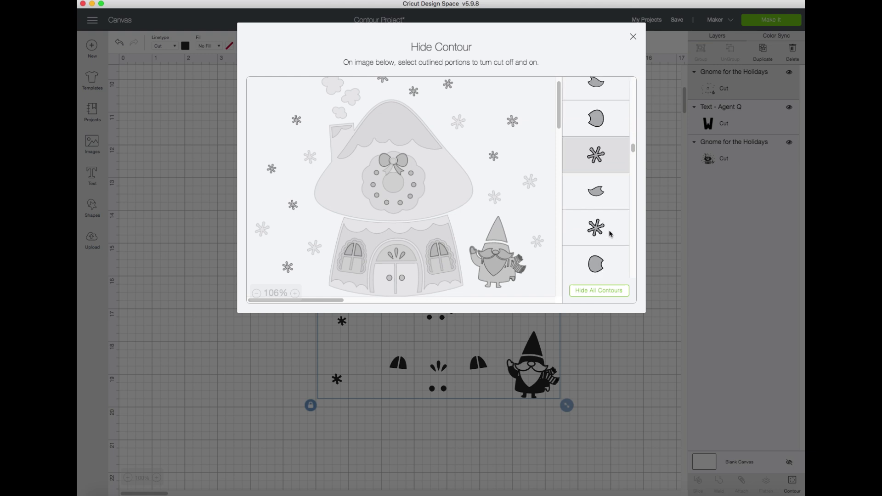
left_click(610, 234)
left_click(615, 267)
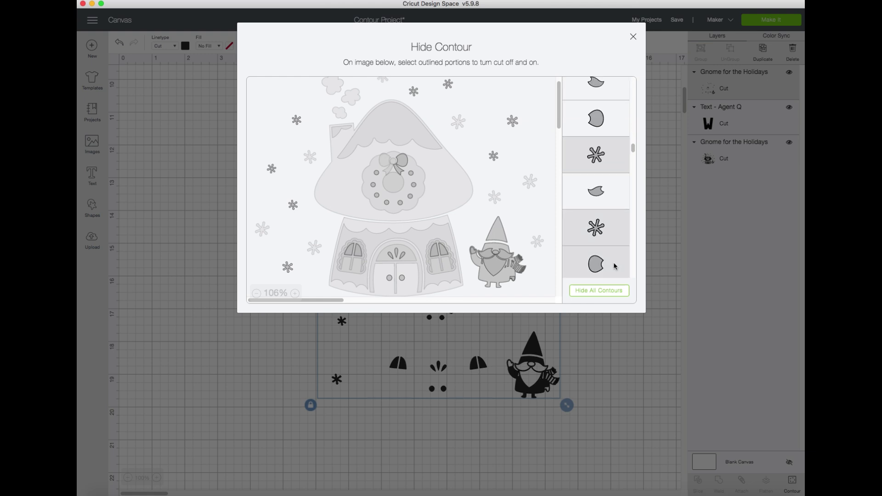
scroll(622, 251, "down", 1)
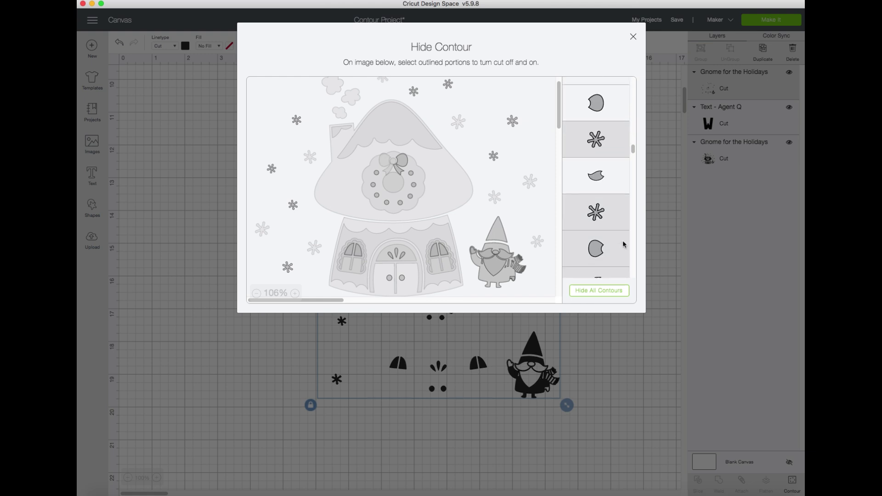
Hide the wreath bow and its surrounding dots in the house copy
left_click(401, 168)
left_click(409, 172)
left_click(413, 186)
left_click(410, 197)
left_click(400, 203)
left_click(376, 195)
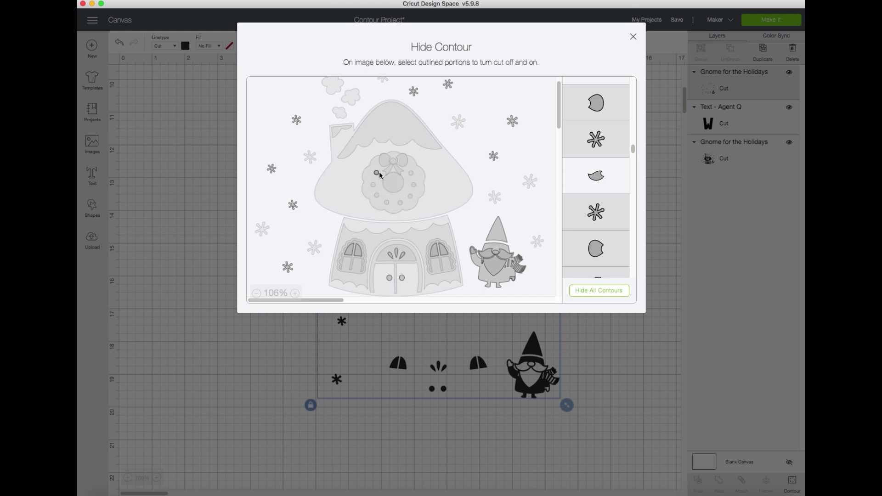
Hide all the snowflakes around the top, left and right of the image
left_click(413, 91)
left_click(494, 157)
left_click(513, 121)
left_click(297, 120)
left_click(312, 156)
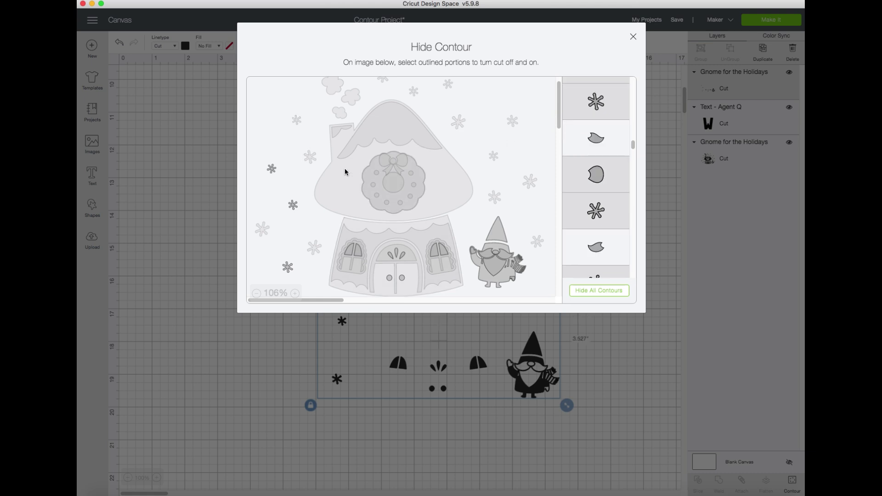
left_click(272, 169)
left_click(293, 205)
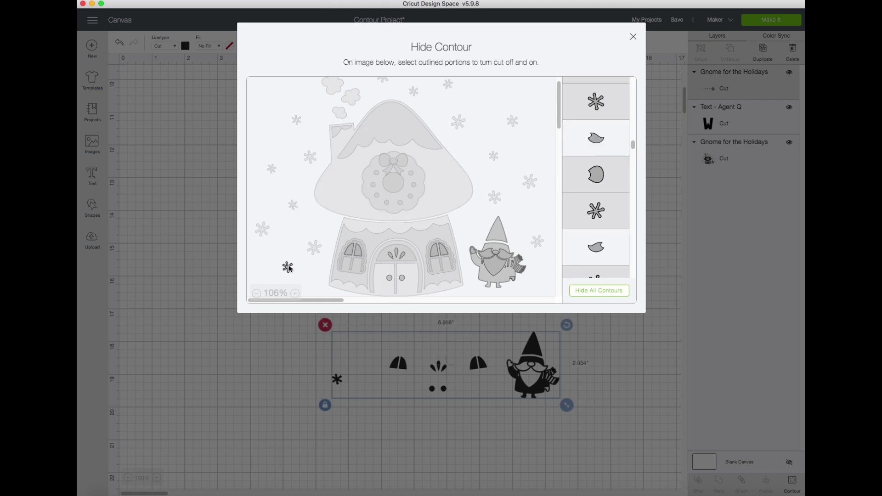
left_click(288, 267)
Hide both windows, the three drops, the doorknob and the door arch, leaving only the gnome
left_click(353, 252)
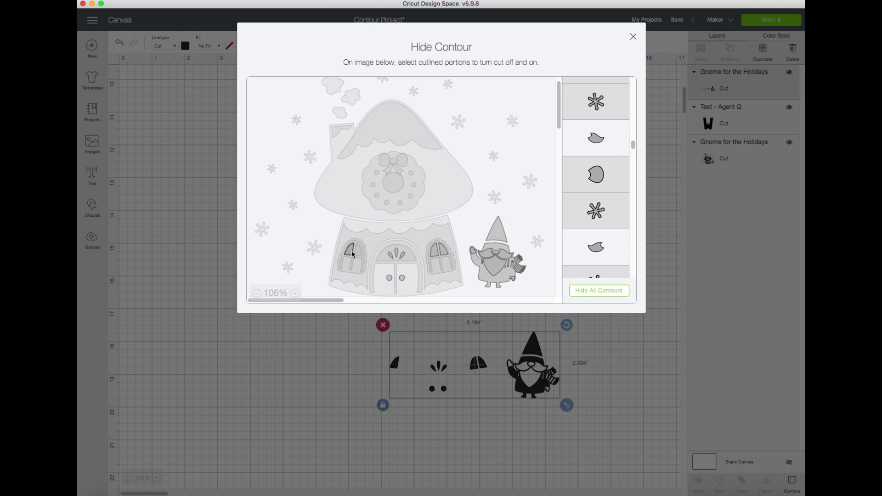
left_click(390, 255)
left_click(396, 252)
left_click(389, 278)
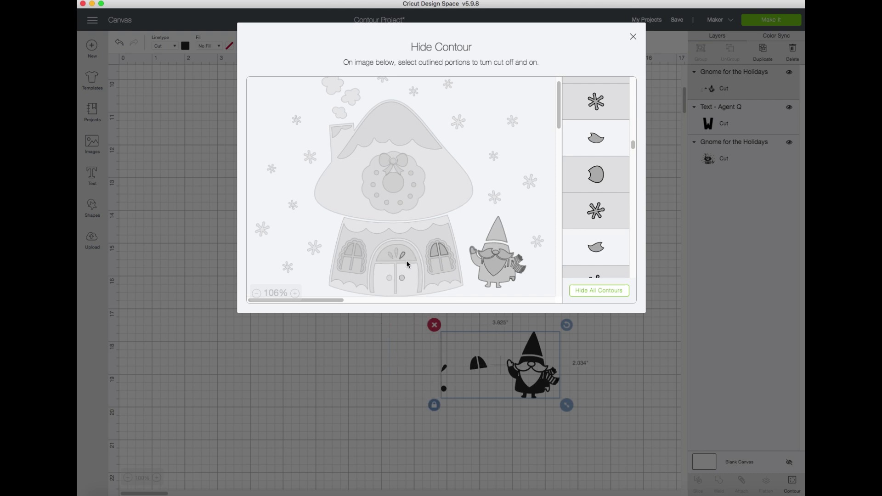
left_click(402, 254)
left_click(398, 250)
left_click(439, 251)
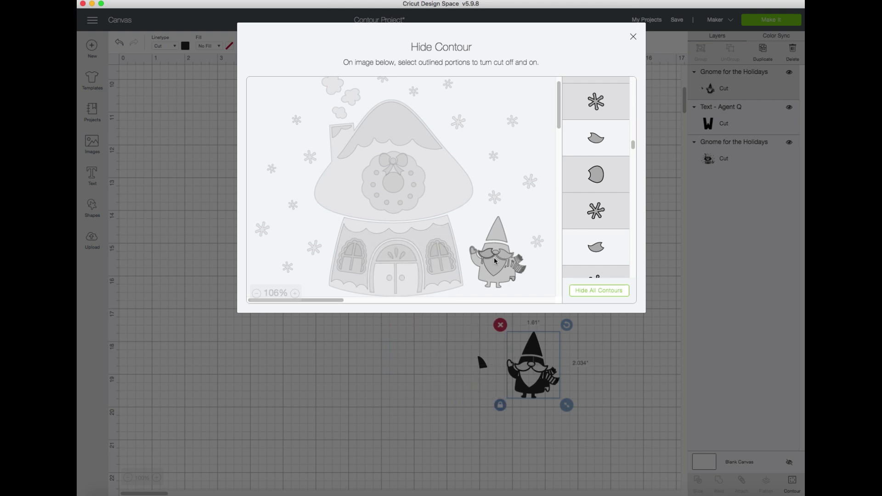
scroll(459, 183, "down", 5)
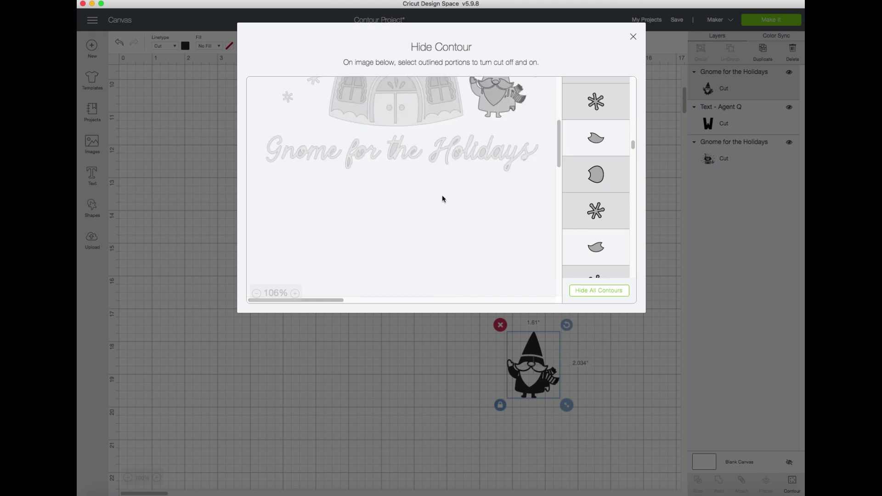
scroll(436, 189, "down", 1)
scroll(439, 198, "down", 3)
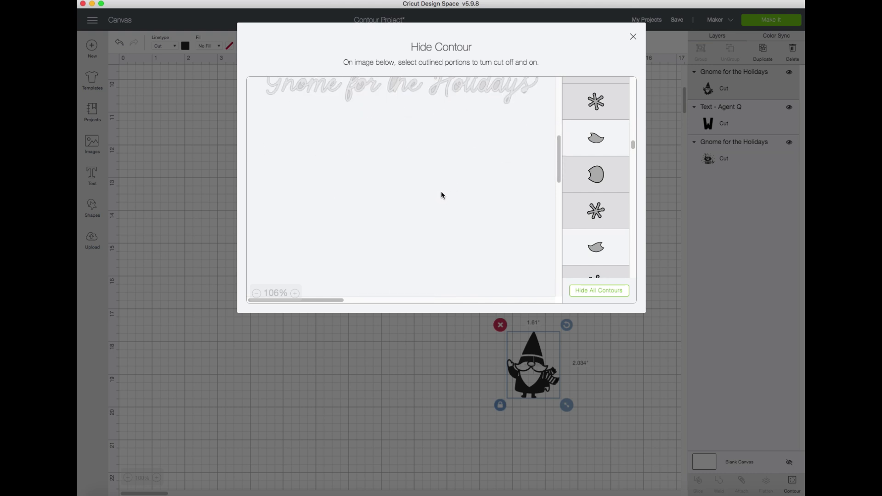
scroll(440, 195, "up", 5)
scroll(440, 195, "up", 2)
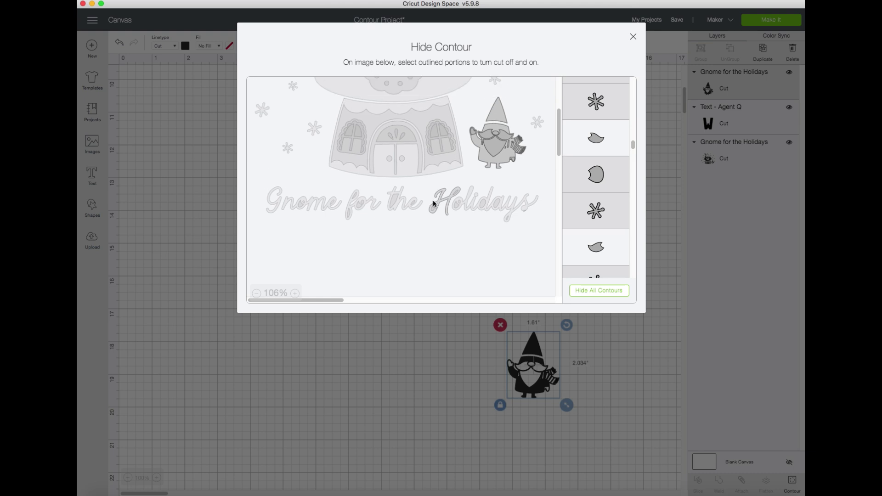
scroll(434, 200, "up", 7)
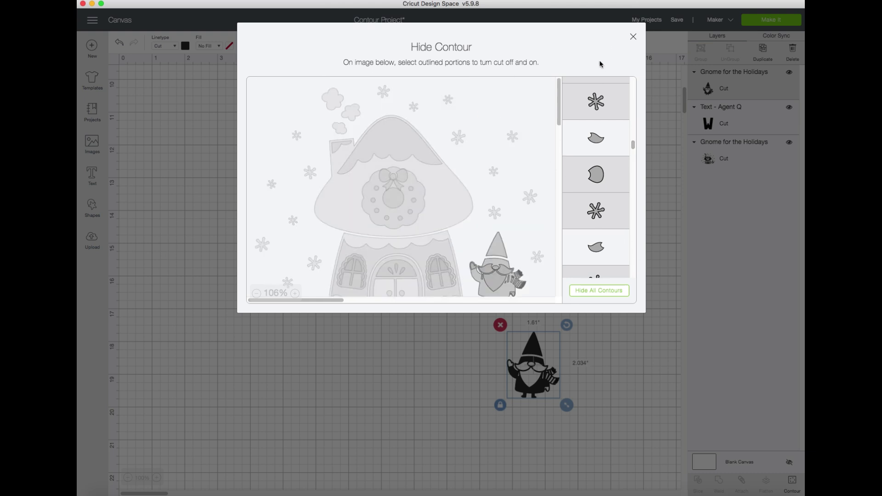
Move the Welcome Gnome! text under the house and the second gnome beside the first
left_click(633, 36)
left_click_drag(534, 369, 516, 137)
scroll(551, 233, "up", 5)
scroll(551, 233, "up", 2)
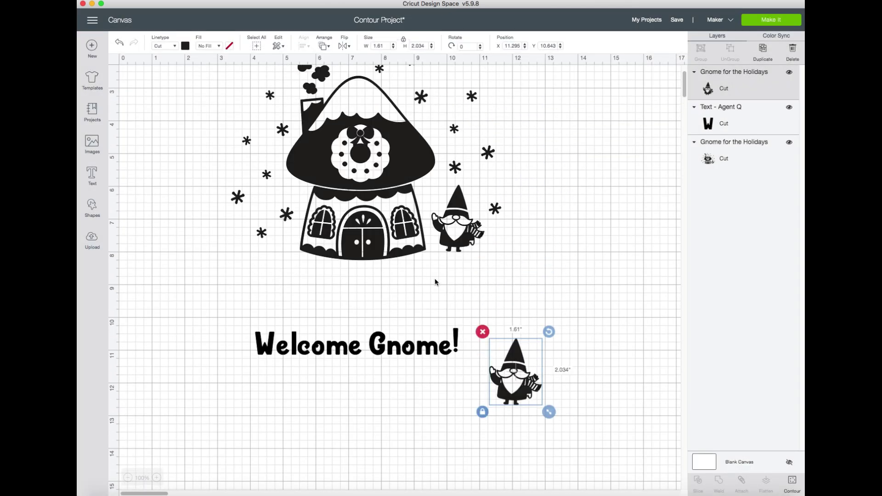
left_click_drag(379, 349, 392, 283)
left_click_drag(517, 390, 516, 236)
Select the whole design, then group, attach and weld it into one layer
left_click(557, 325)
scroll(545, 383, "up", 3)
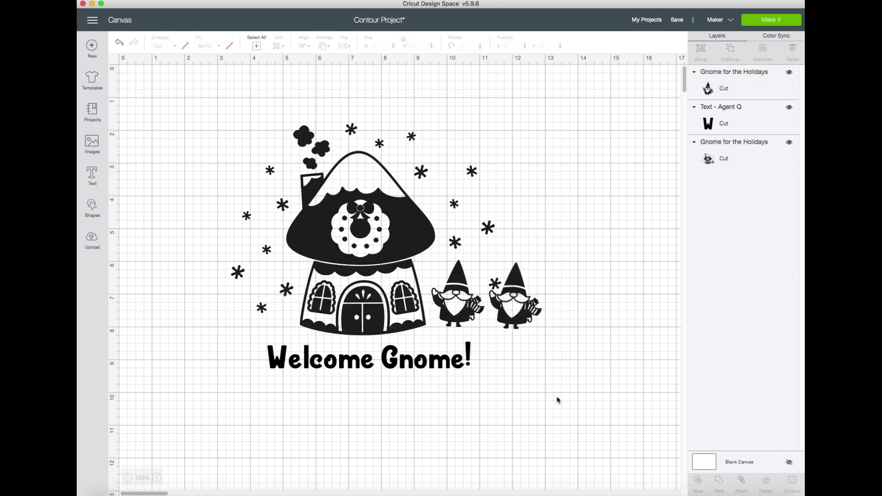
left_click_drag(219, 95, 574, 399)
left_click(701, 49)
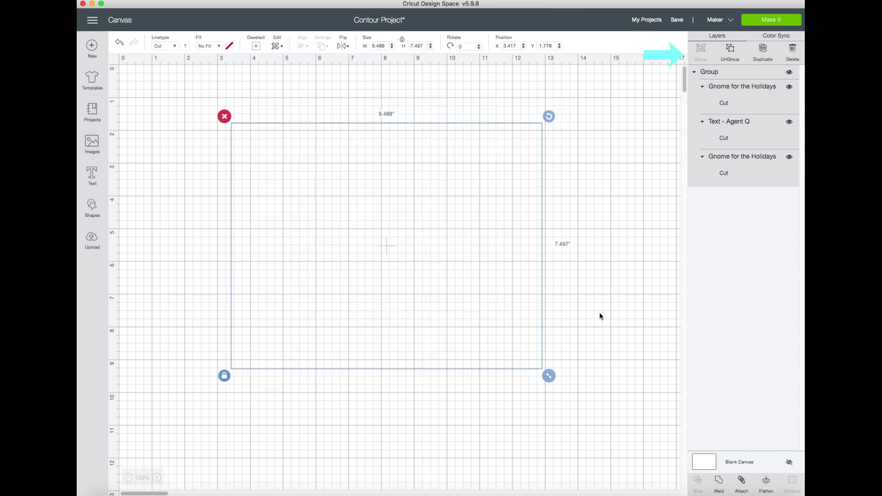
left_click(740, 484)
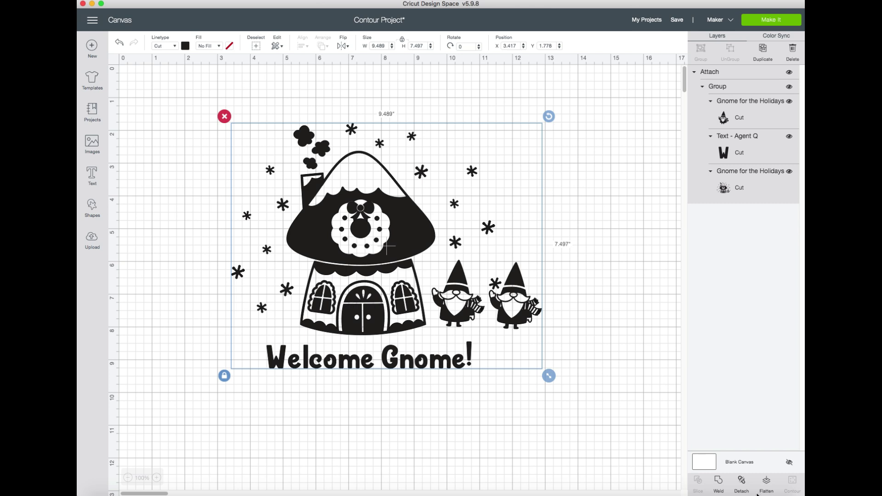
left_click(718, 484)
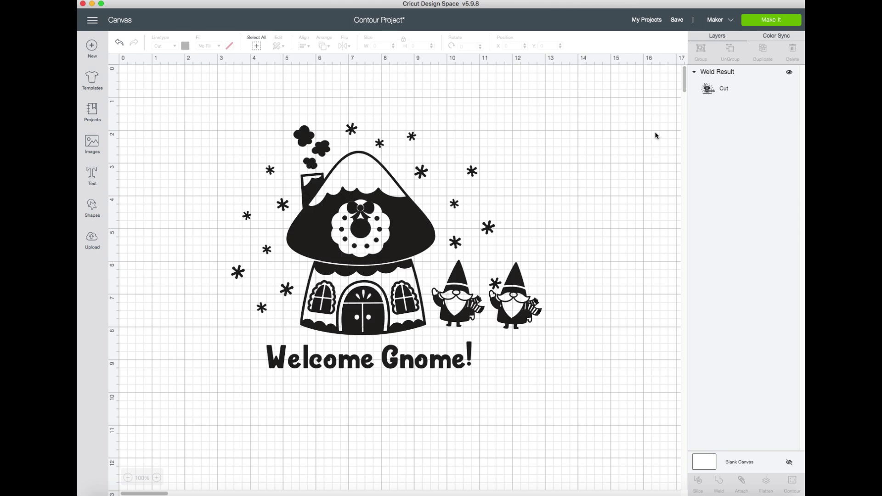
Send the welded gnome house design to Make It for mat preparation
left_click(759, 20)
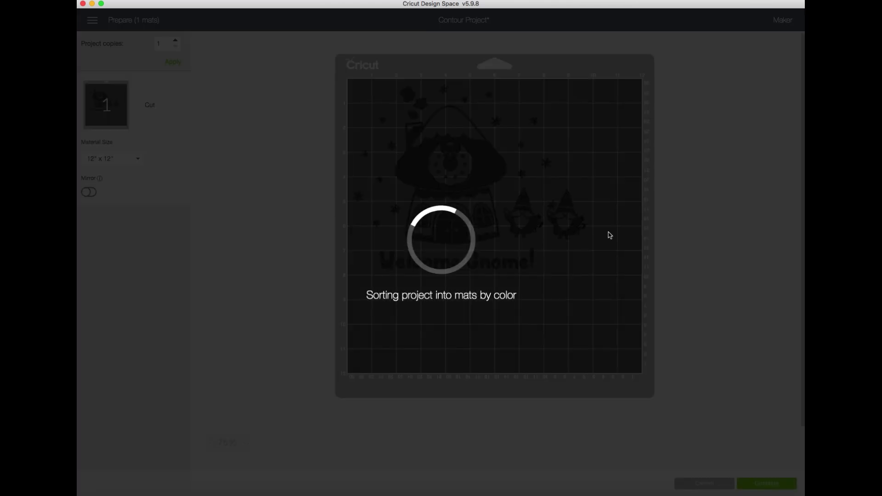